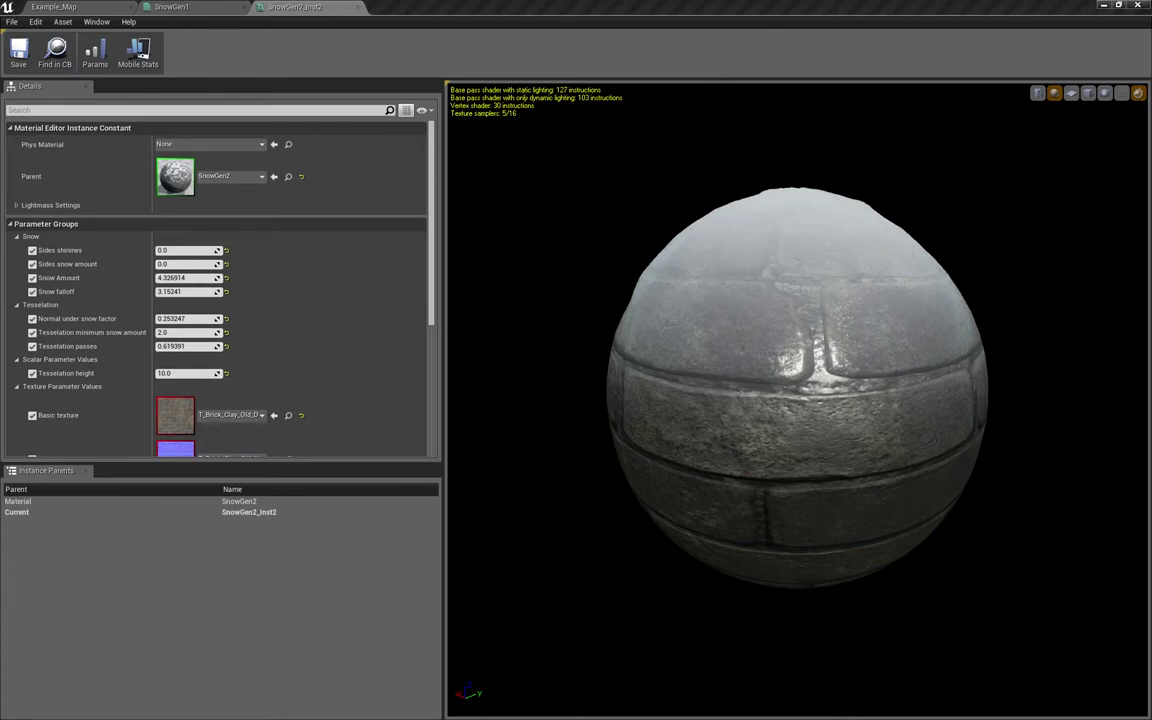
Step: Set the Snow Amount parameter of the SnowGen2_Inst2 material instance to 7.486853 and inspect its effect on the preview sphere
{"action": "left_click_drag", "start_coordinate": [530, 375], "coordinate": [688, 356]}
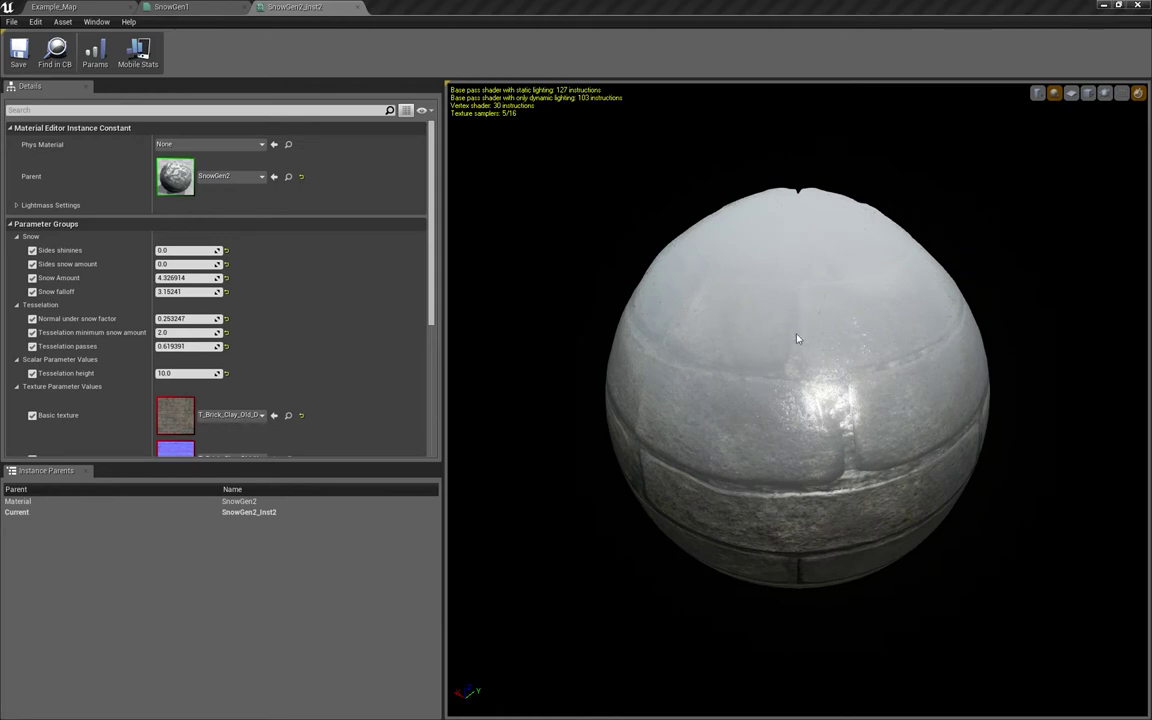
{"action": "left_click_drag", "start_coordinate": [807, 340], "coordinate": [704, 385]}
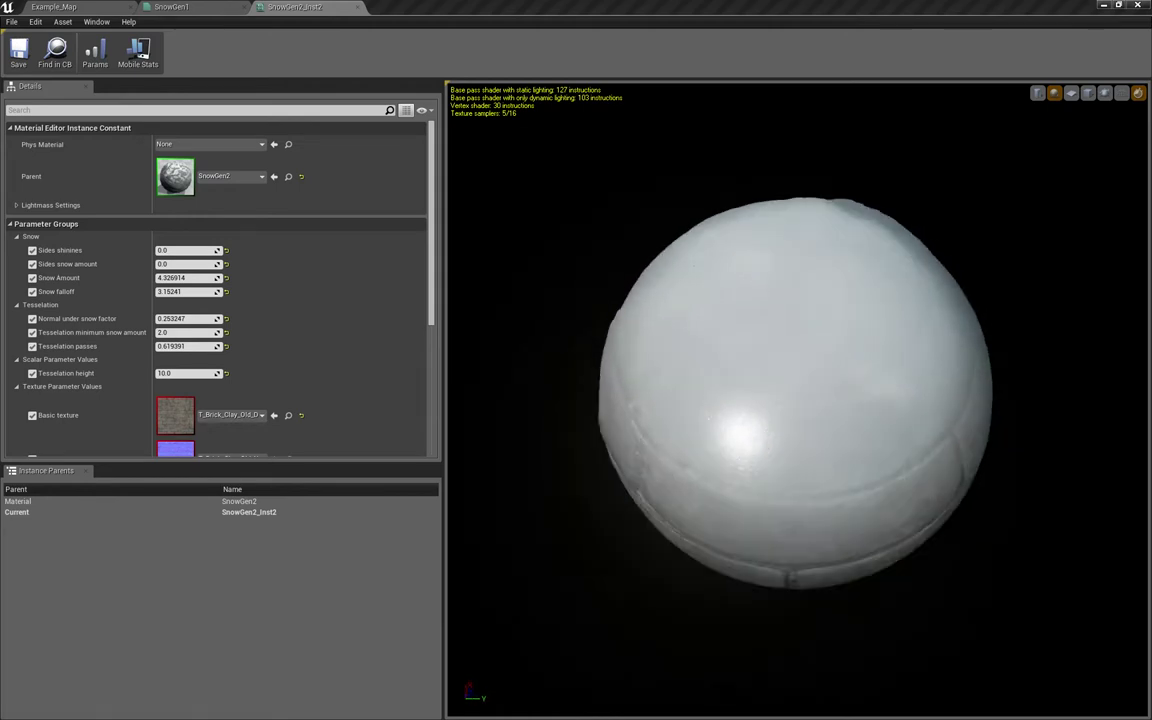
{"action": "left_click_drag", "start_coordinate": [880, 384], "coordinate": [817, 318]}
{"action": "left_click_drag", "start_coordinate": [735, 322], "coordinate": [770, 340]}
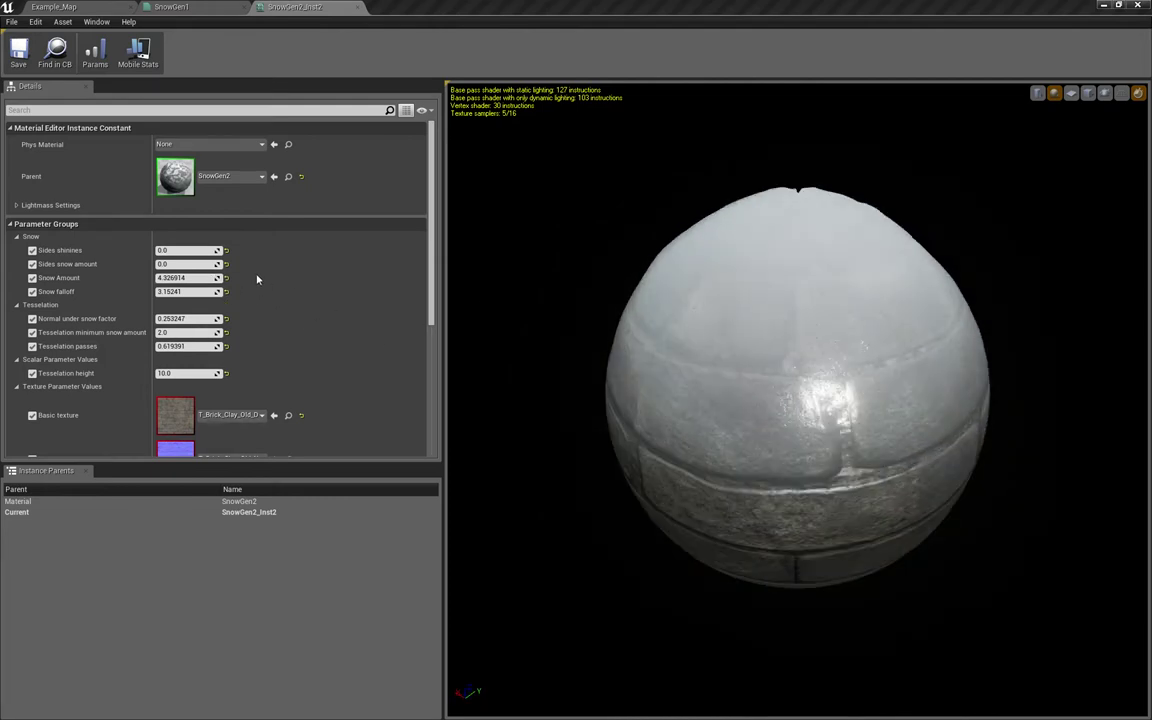
{"action": "left_click_drag", "start_coordinate": [215, 279], "coordinate": [183, 279]}
{"action": "left_click_drag", "start_coordinate": [771, 357], "coordinate": [695, 245]}
{"action": "left_click_drag", "start_coordinate": [921, 362], "coordinate": [949, 427]}
{"action": "left_click_drag", "start_coordinate": [218, 278], "coordinate": [480, 278]}
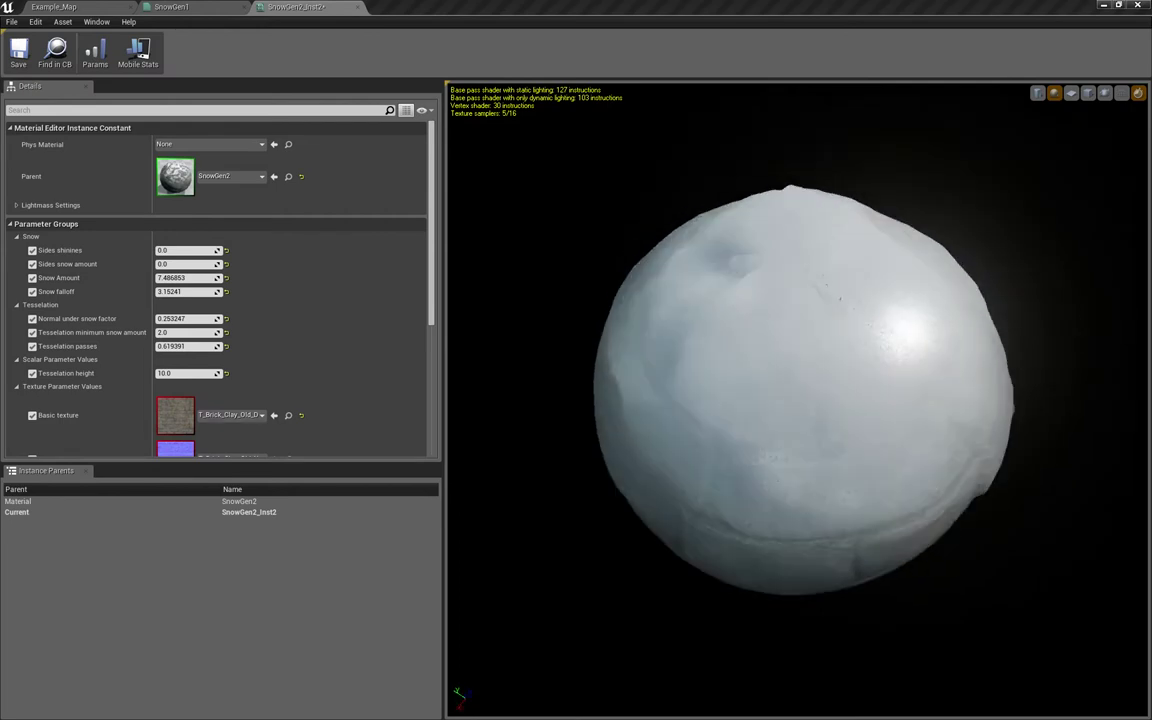
{"action": "left_click_drag", "start_coordinate": [590, 271], "coordinate": [651, 327]}
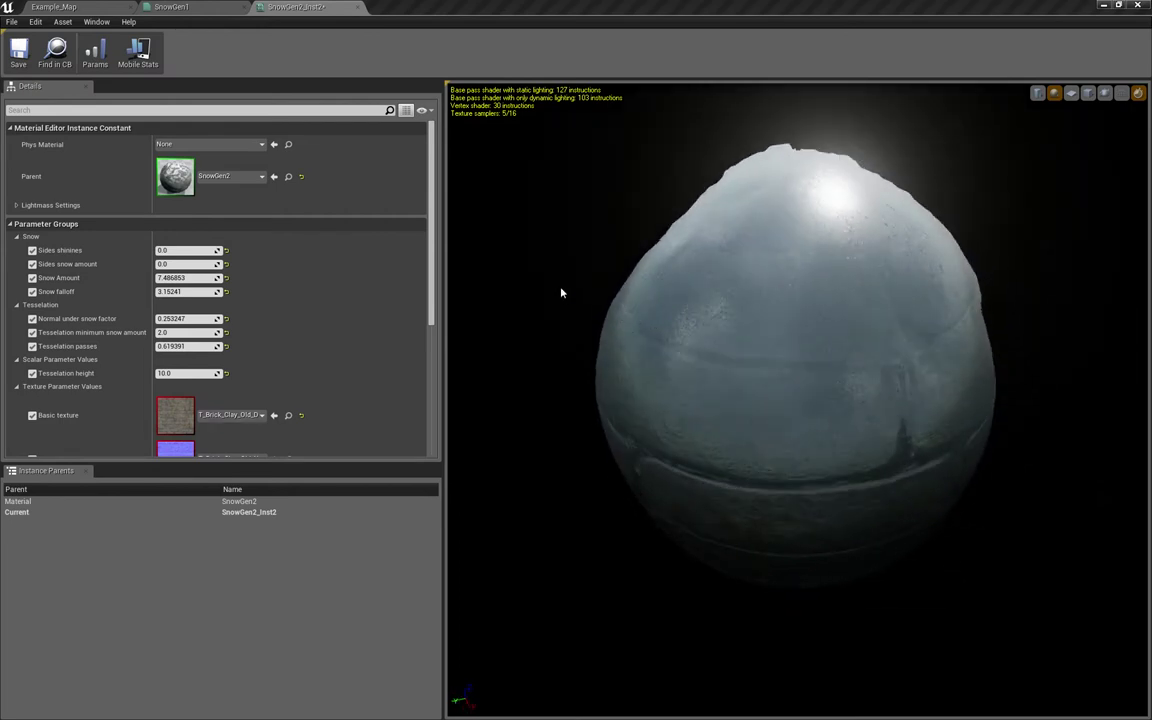
{"action": "left_click_drag", "start_coordinate": [830, 350], "coordinate": [949, 314]}
{"action": "left_click_drag", "start_coordinate": [880, 330], "coordinate": [850, 320]}
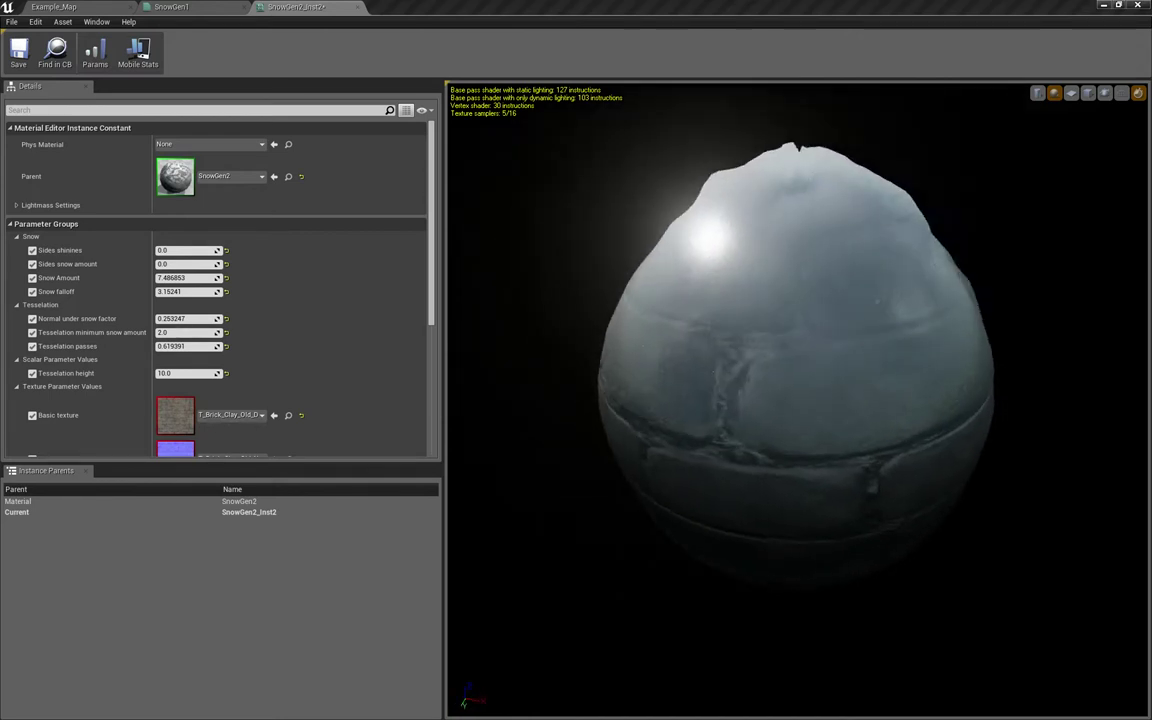
Step: Set the Snow Amount parameter of the SnowGen2_Inst2 material instance to 5.775847 and check the snow coverage on the preview sphere
{"action": "mouse_move", "coordinate": [197, 279]}
{"action": "left_mouse_down"}
{"action": "mouse_move", "coordinate": [240, 279]}
{"action": "mouse_move", "coordinate": [207, 279]}
{"action": "left_mouse_up"}
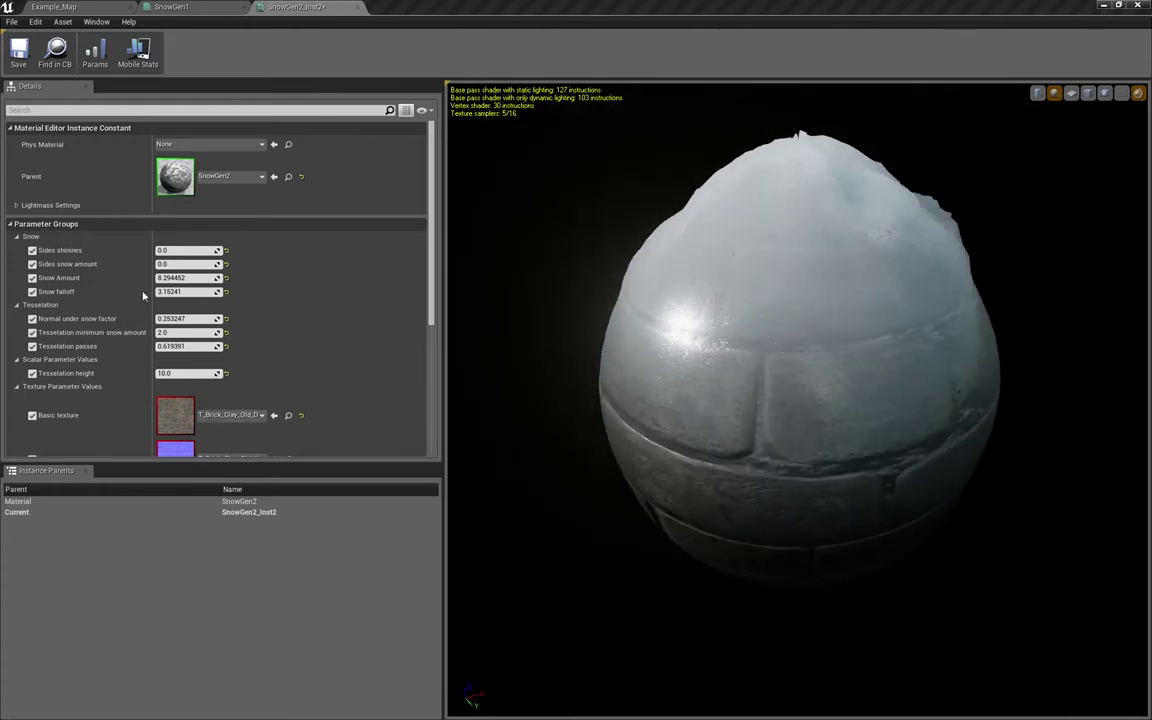
{"action": "left_click_drag", "start_coordinate": [216, 279], "coordinate": [190, 279]}
{"action": "mouse_move", "coordinate": [88, 277]}
{"action": "left_mouse_down"}
{"action": "mouse_move", "coordinate": [78, 277]}
{"action": "mouse_move", "coordinate": [122, 277]}
{"action": "left_mouse_up"}
{"action": "left_click_drag", "start_coordinate": [951, 272], "coordinate": [1020, 285]}
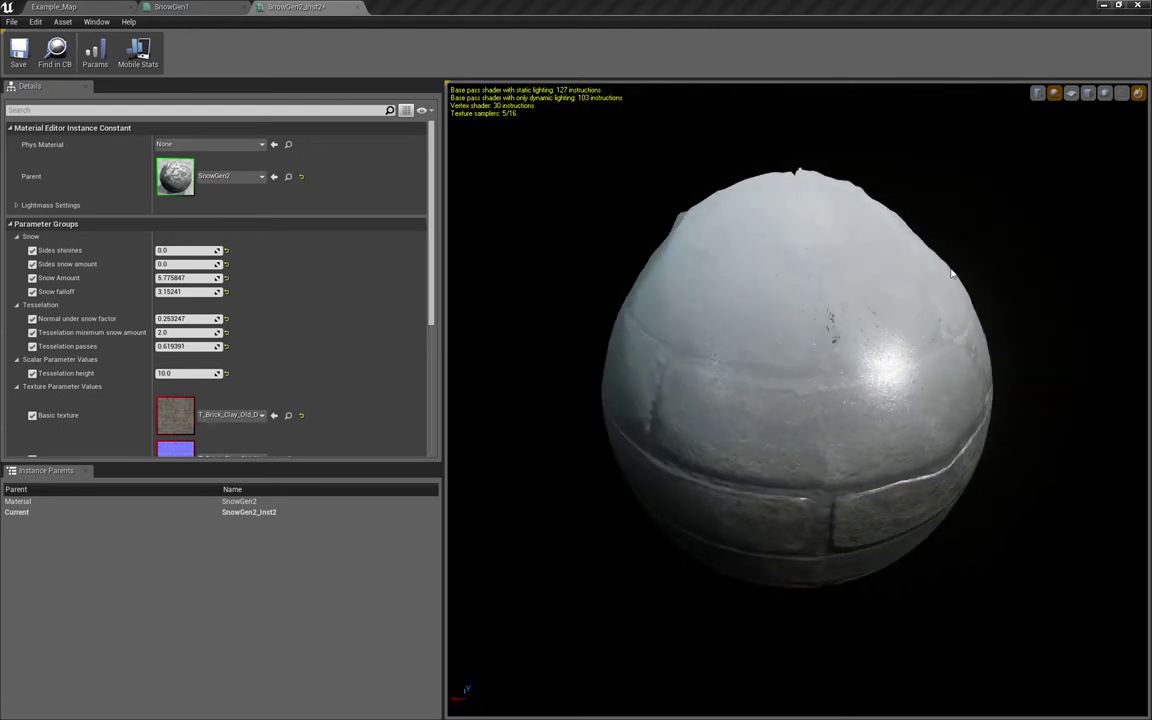
{"action": "left_click_drag", "start_coordinate": [860, 289], "coordinate": [837, 318]}
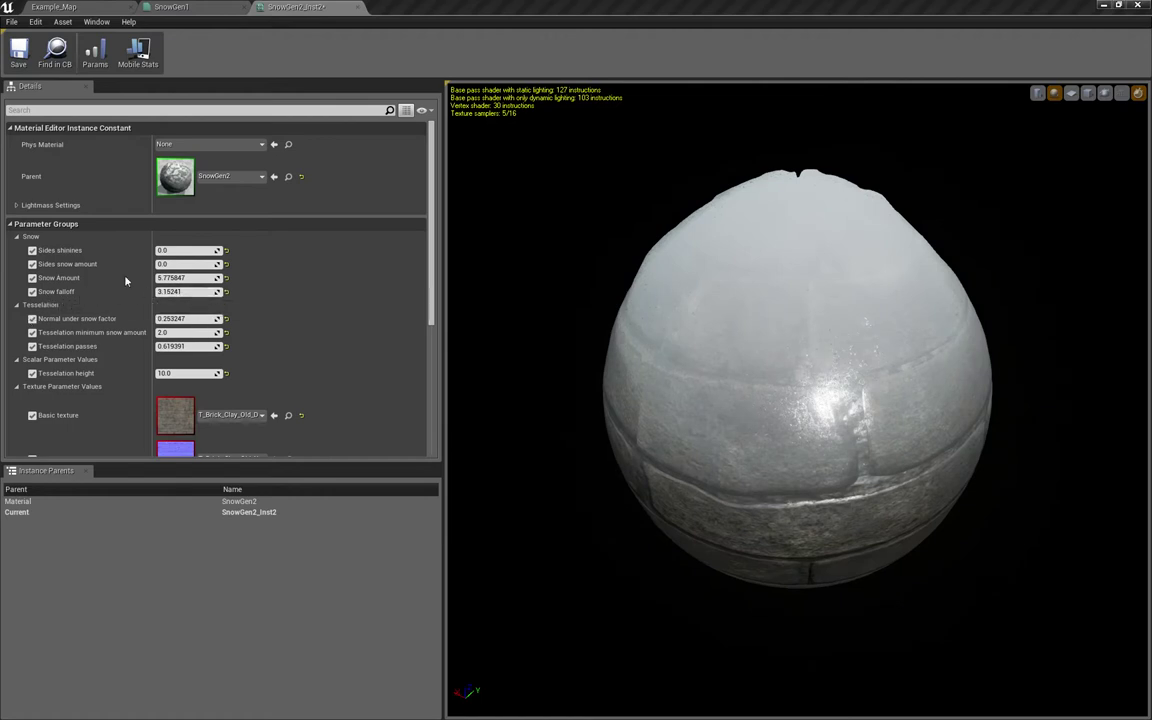
{"action": "mouse_move", "coordinate": [769, 336]}
{"action": "left_mouse_down"}
{"action": "mouse_move", "coordinate": [785, 330]}
{"action": "mouse_move", "coordinate": [760, 340]}
{"action": "mouse_move", "coordinate": [770, 336]}
{"action": "left_mouse_up"}
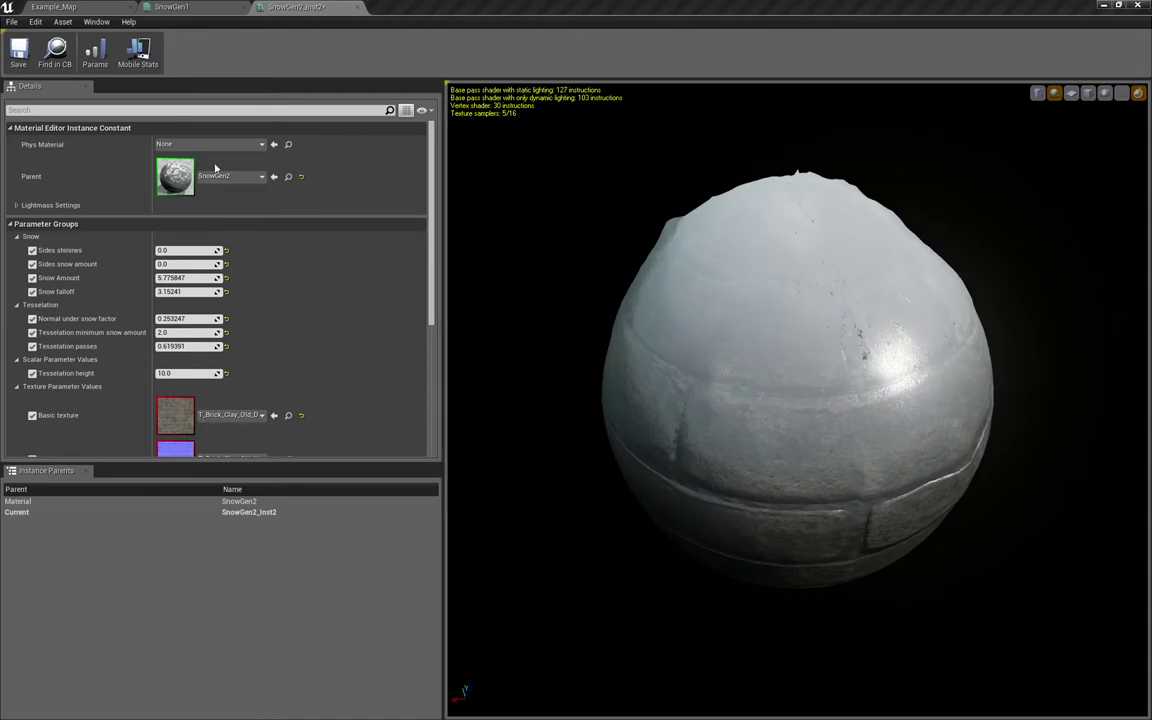
Step: Switch to the SnowGen1 material and examine its node graph from the base color group to the normal map group
{"action": "left_click", "coordinate": [212, 7]}
{"action": "scroll", "coordinate": [740, 375], "scroll_direction": "down", "scroll_amount": 4}
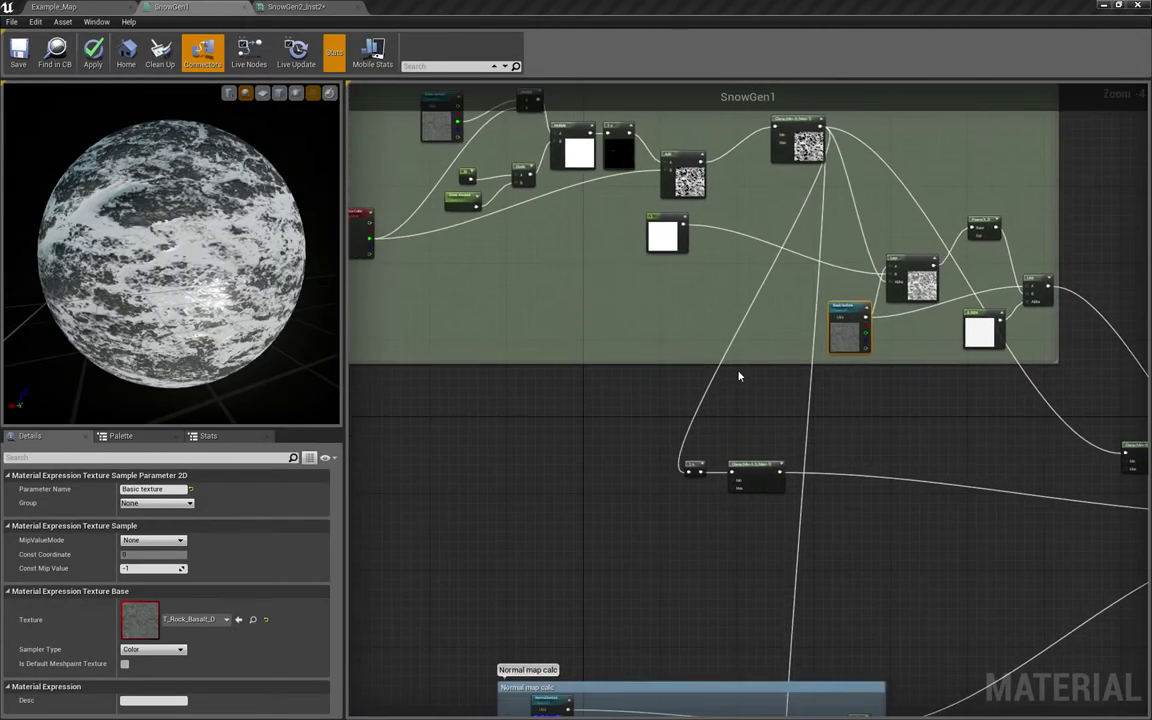
{"action": "scroll", "coordinate": [648, 311], "scroll_direction": "up", "scroll_amount": 3}
{"action": "right_click_drag", "start_coordinate": [709, 322], "coordinate": [635, 377]}
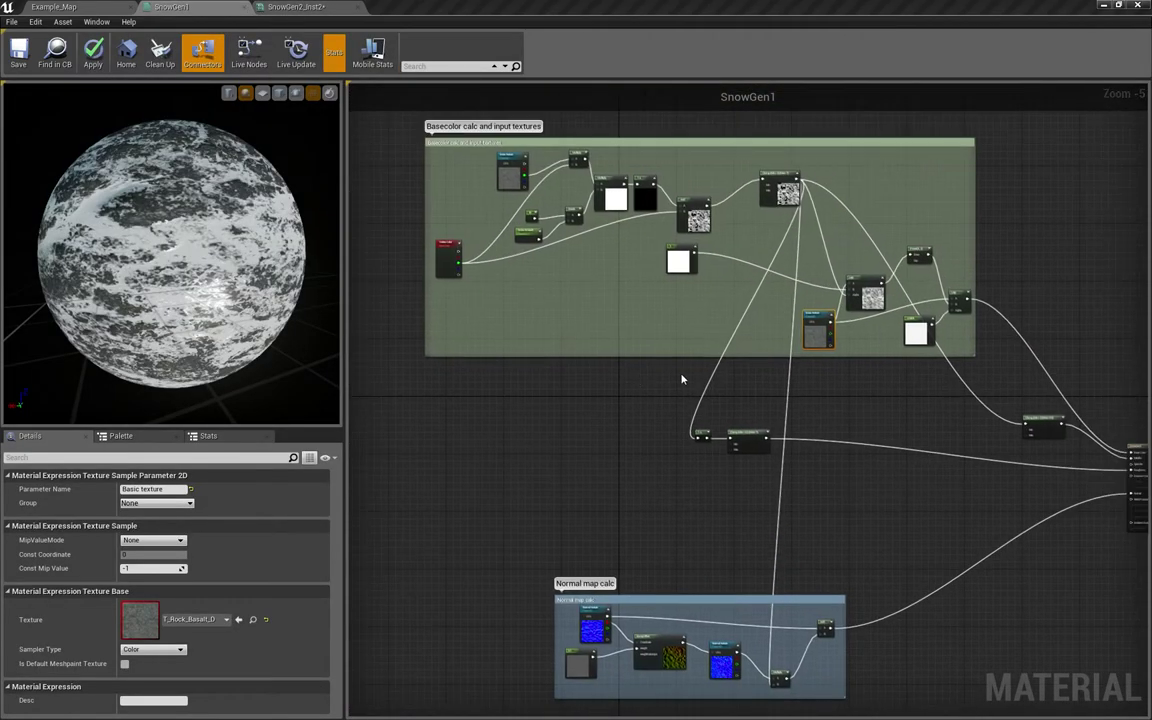
{"action": "left_click", "coordinate": [722, 383]}
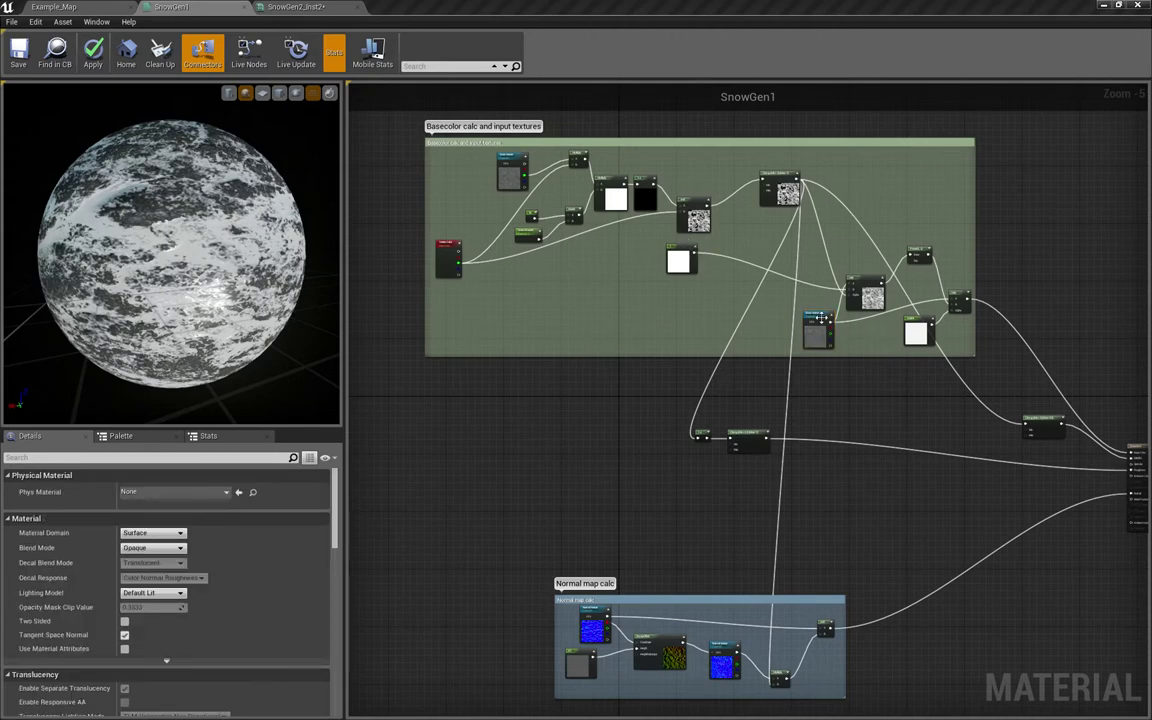
{"action": "right_click_drag", "start_coordinate": [739, 390], "coordinate": [719, 367]}
{"action": "scroll", "coordinate": [715, 354], "scroll_direction": "up", "scroll_amount": 1}
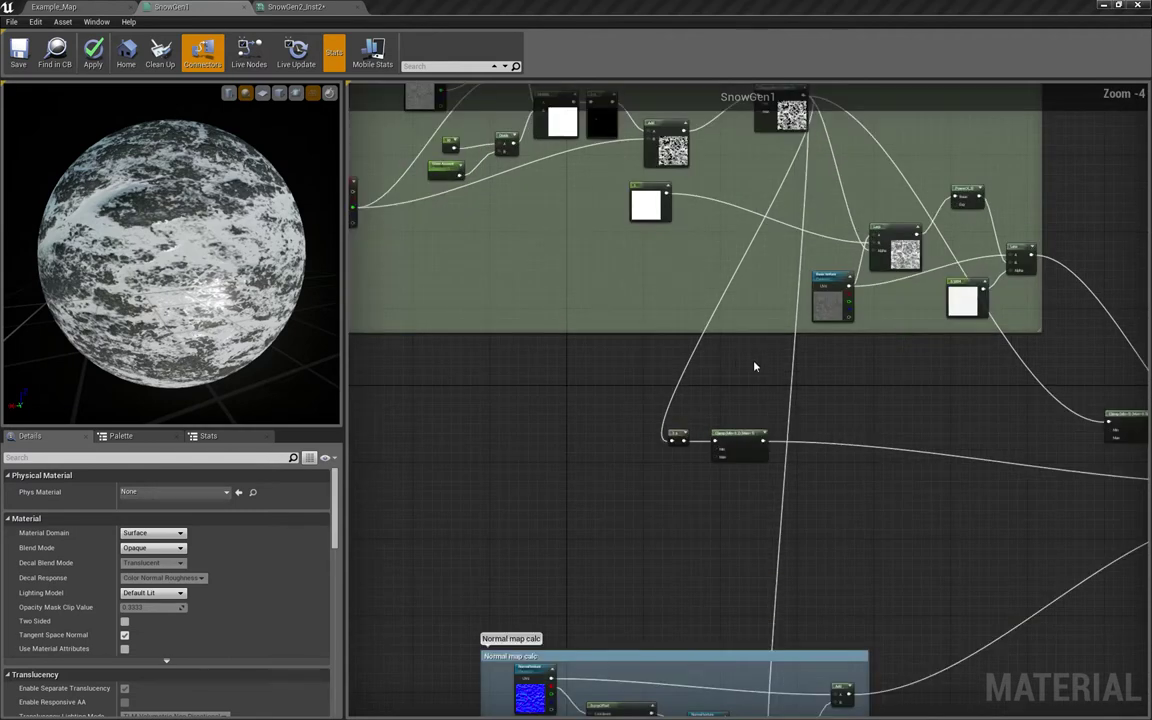
{"action": "right_click_drag", "start_coordinate": [789, 368], "coordinate": [708, 400]}
{"action": "scroll", "coordinate": [707, 401], "scroll_direction": "down", "scroll_amount": 5}
{"action": "scroll", "coordinate": [728, 417], "scroll_direction": "up", "scroll_amount": 4}
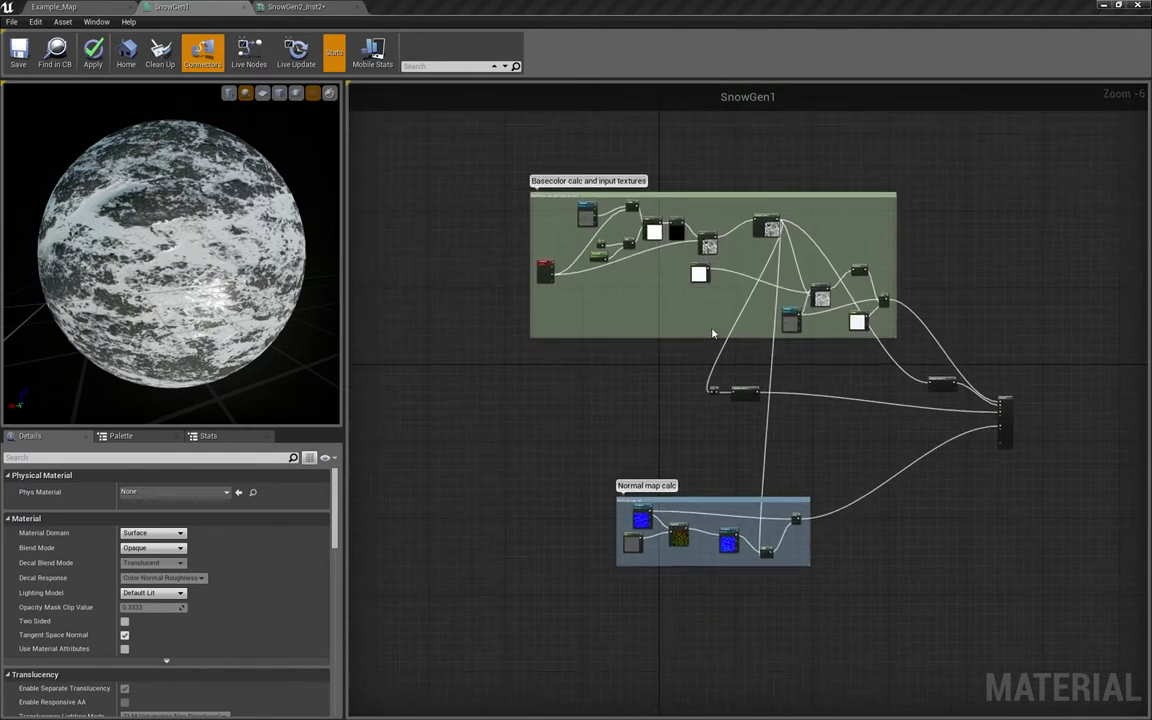
{"action": "right_click_drag", "start_coordinate": [810, 343], "coordinate": [727, 356]}
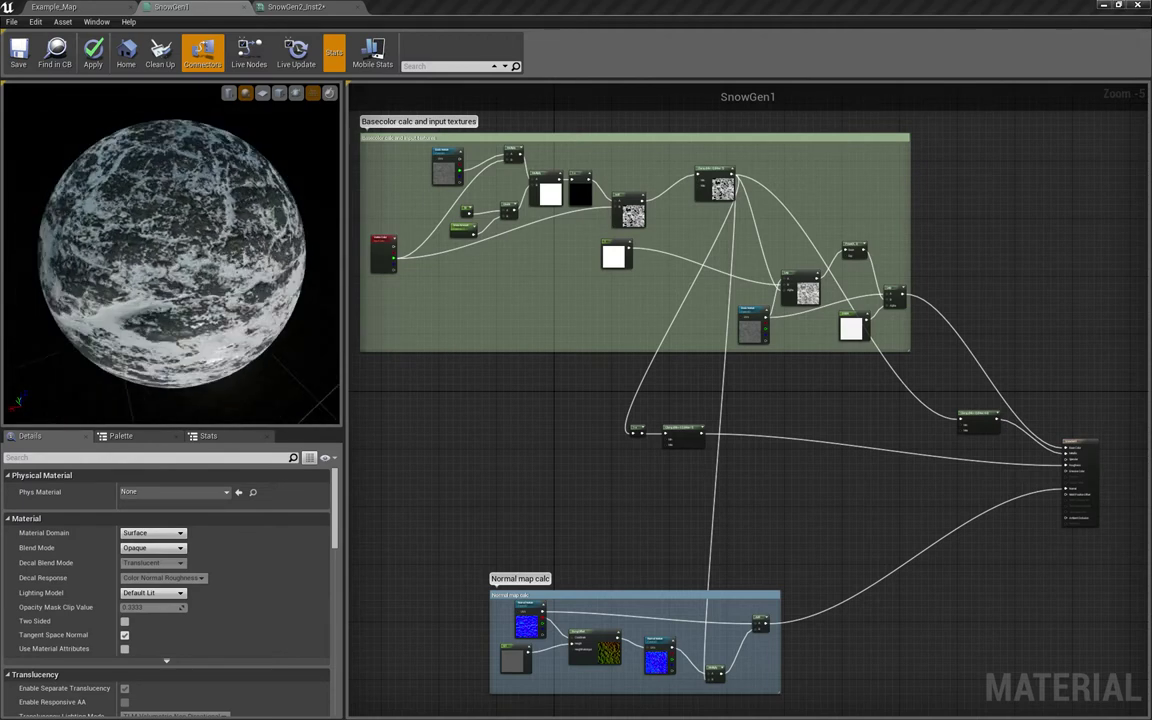
Step: Group the 1-x node and the Clamp node feeding the material's Roughness input in a comment titled Roughness
{"action": "right_click_drag", "start_coordinate": [491, 314], "coordinate": [549, 352]}
{"action": "right_click_drag", "start_coordinate": [599, 414], "coordinate": [544, 287]}
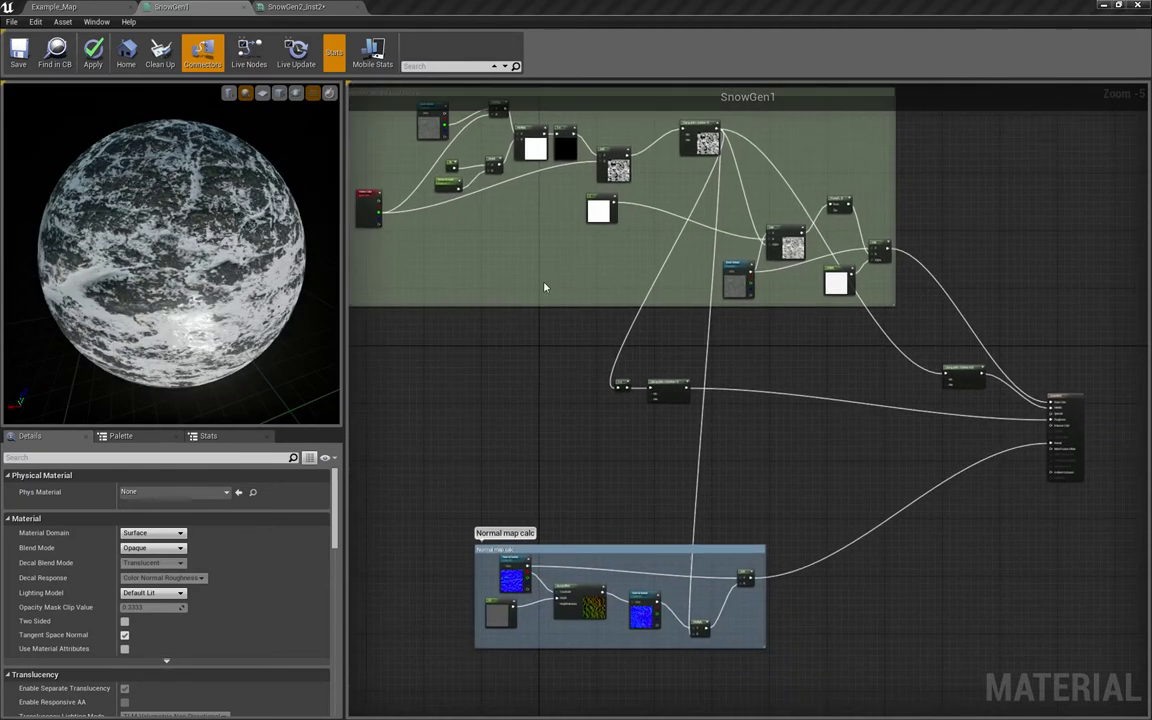
{"action": "right_click_drag", "start_coordinate": [787, 470], "coordinate": [830, 511]}
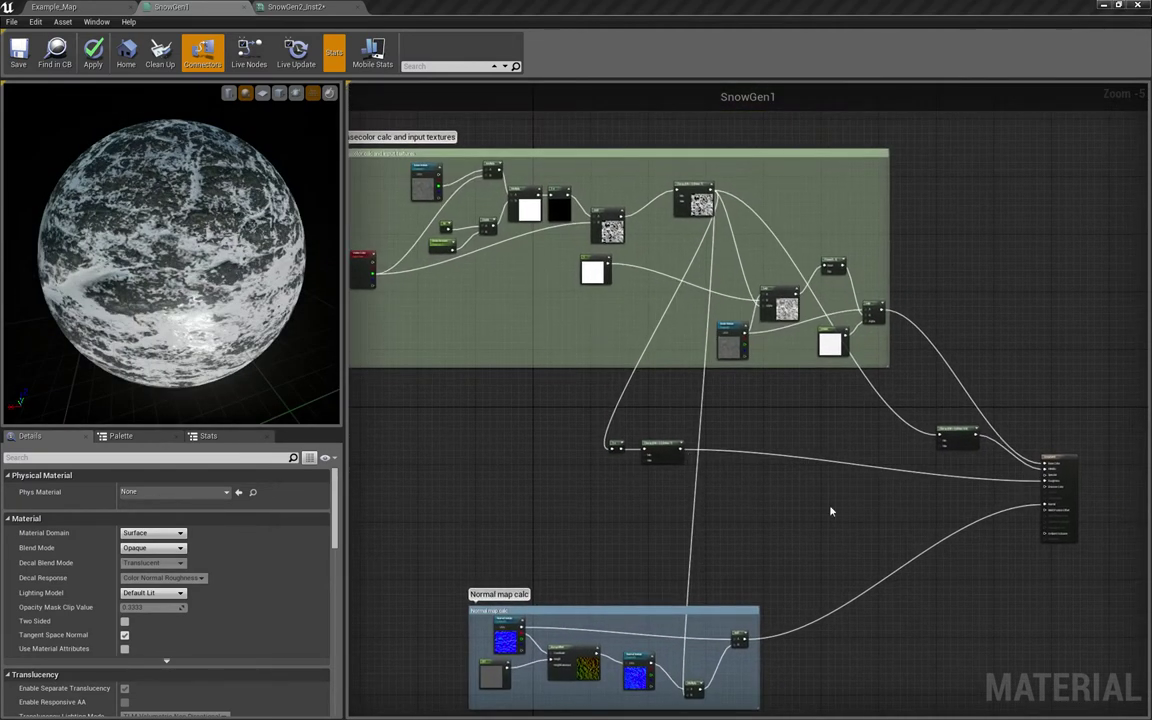
{"action": "left_click_drag", "start_coordinate": [578, 407], "coordinate": [731, 547]}
{"action": "key", "text": "c"}
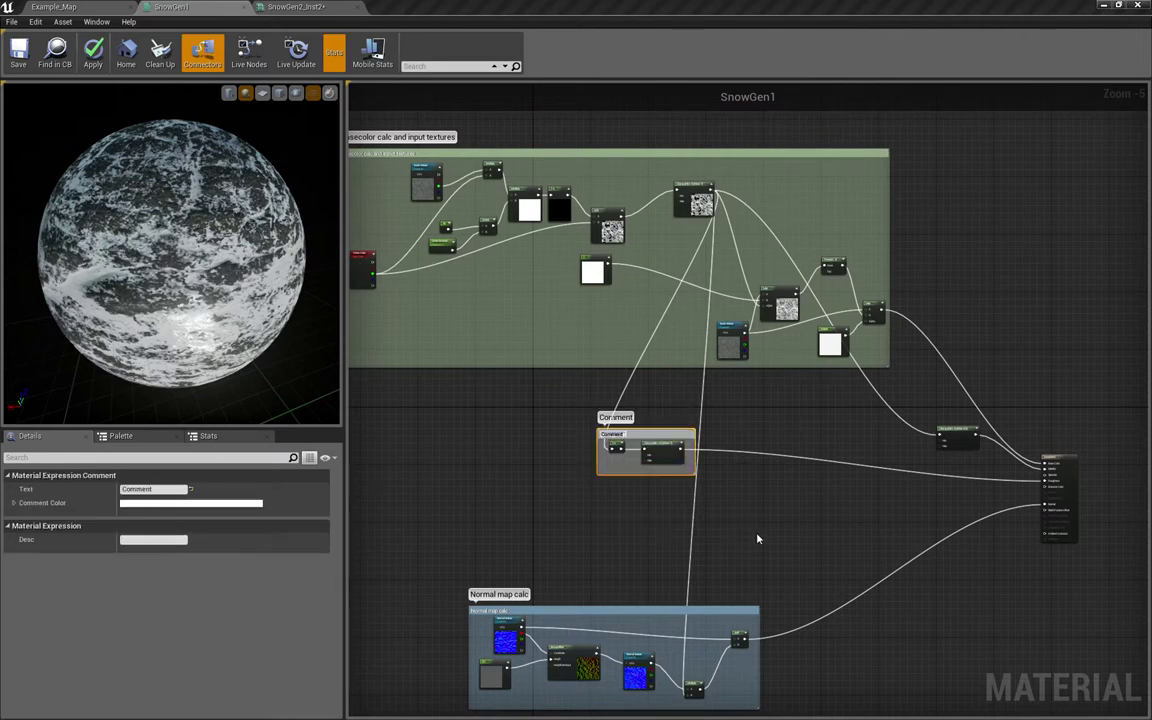
{"action": "type", "text": "Roughness"}
{"action": "key", "text": "Return"}
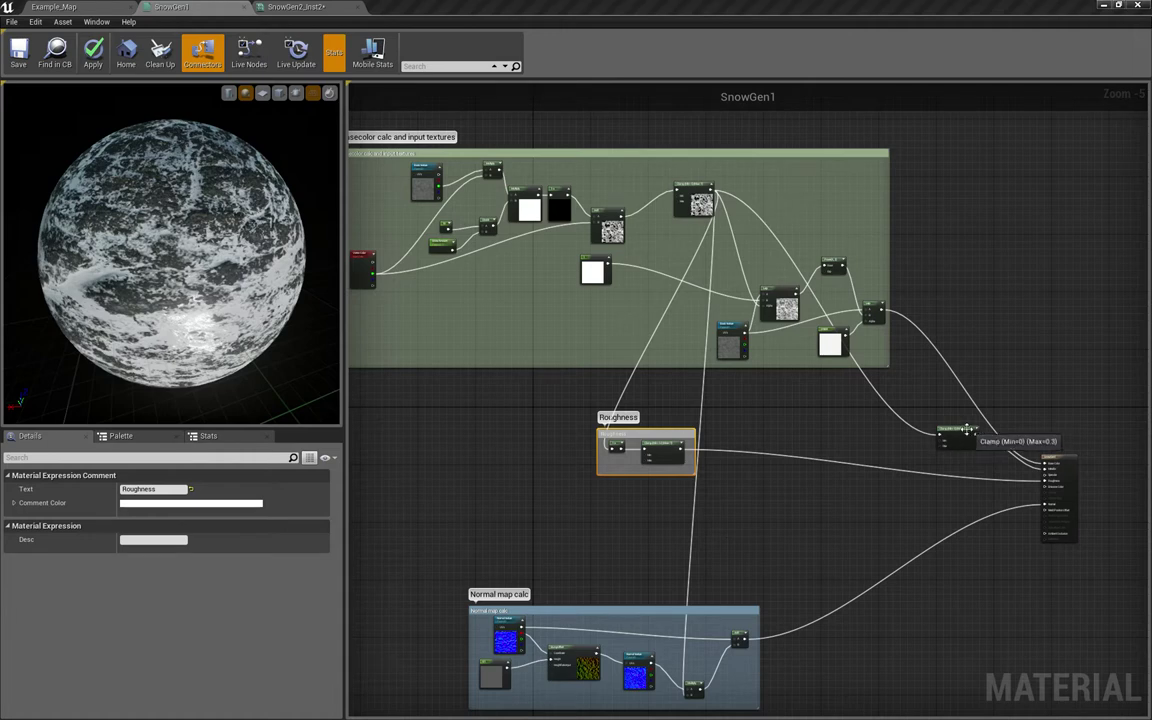
Step: Move the Clamp node that feeds the Metallic input farther away from the material output node, between it and the Roughness comment
{"action": "scroll", "coordinate": [866, 424], "scroll_direction": "up", "scroll_amount": 1}
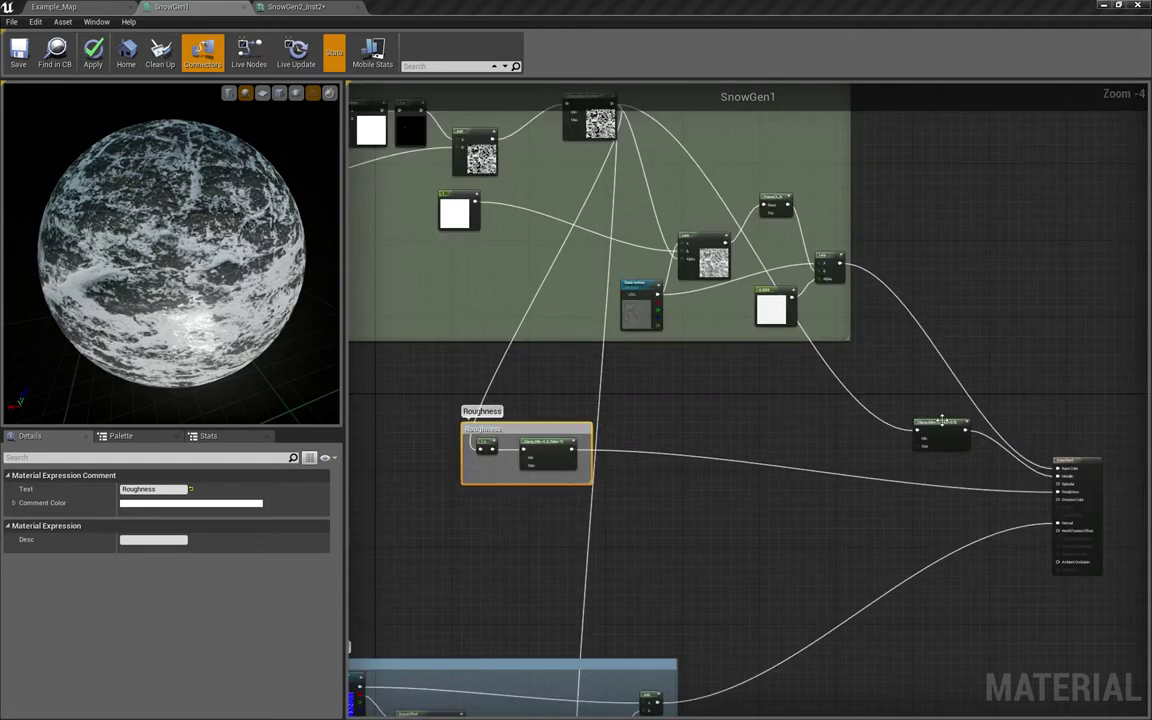
{"action": "left_click_drag", "start_coordinate": [941, 420], "coordinate": [854, 439]}
{"action": "right_click_drag", "start_coordinate": [742, 414], "coordinate": [785, 444]}
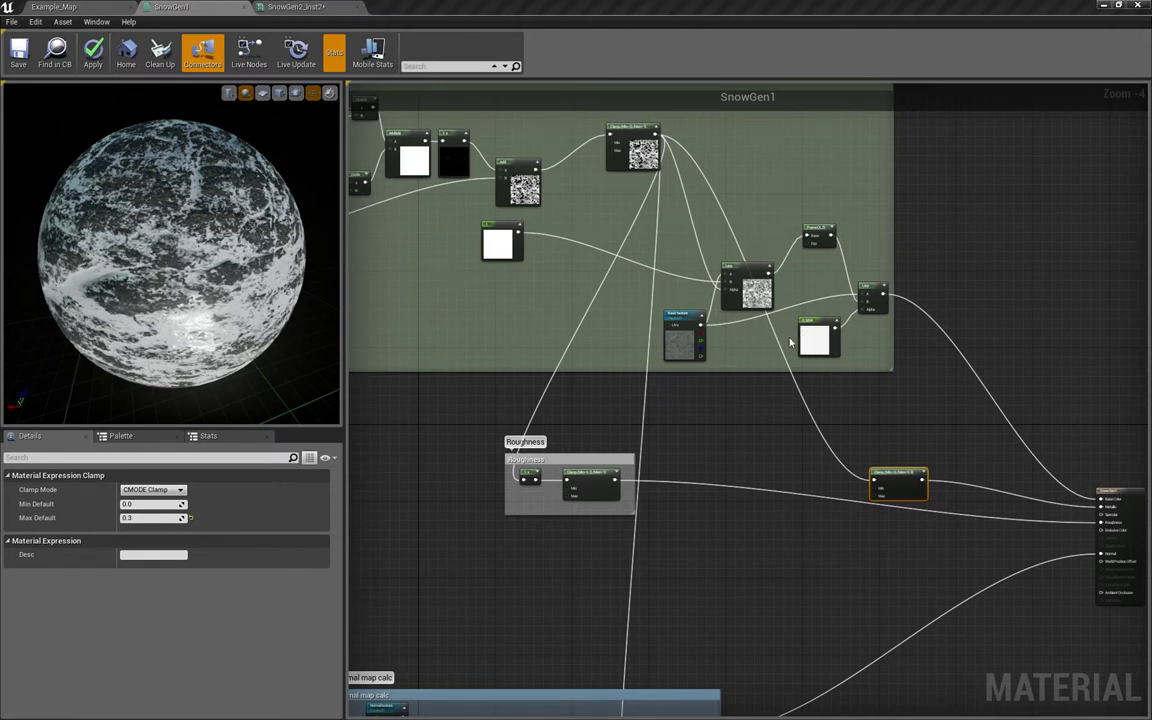
Step: Add a scalar parameter named Snow falloff connected to the Power node's Exp input, with a default value of 2.0
{"action": "scroll", "coordinate": [822, 289], "scroll_direction": "up", "scroll_amount": 4}
{"action": "left_click_drag", "start_coordinate": [682, 352], "coordinate": [585, 228]}
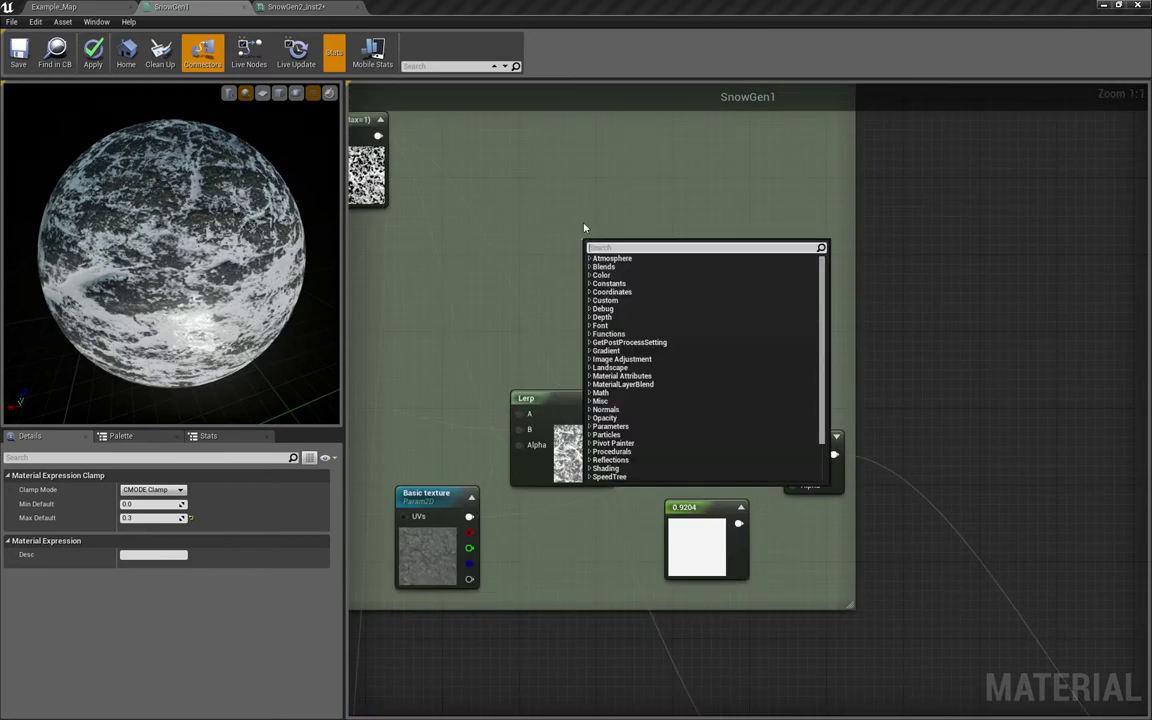
{"action": "type", "text": "scalar"}
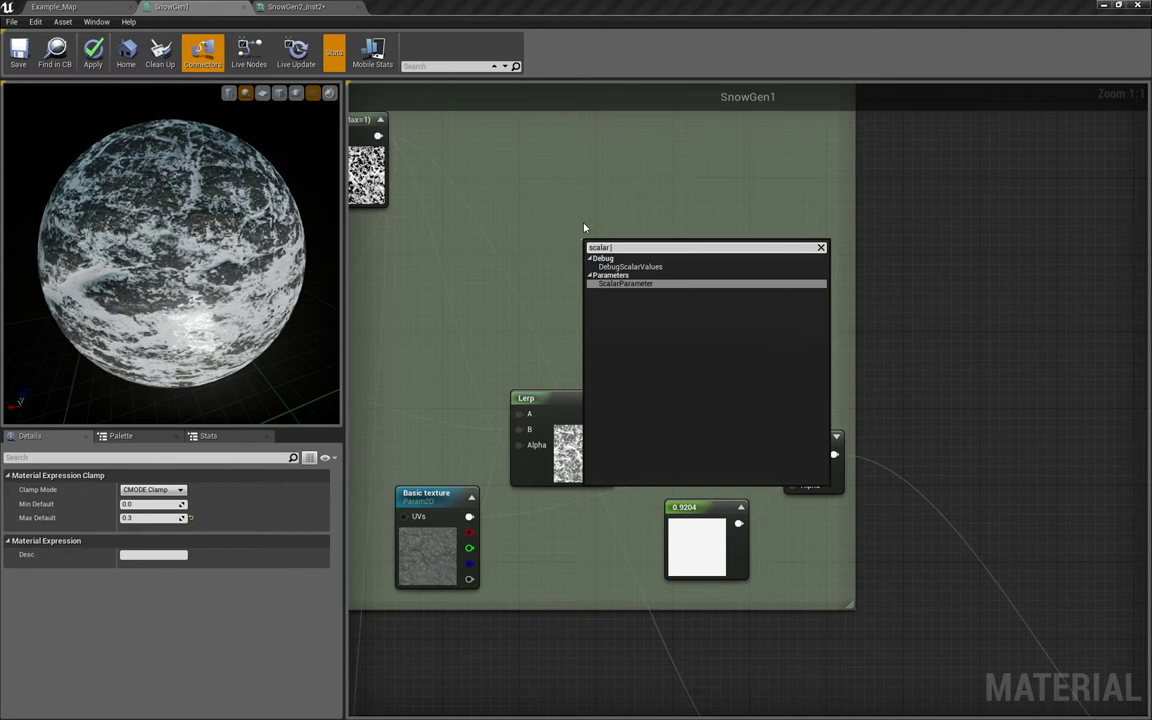
{"action": "key", "text": "Return"}
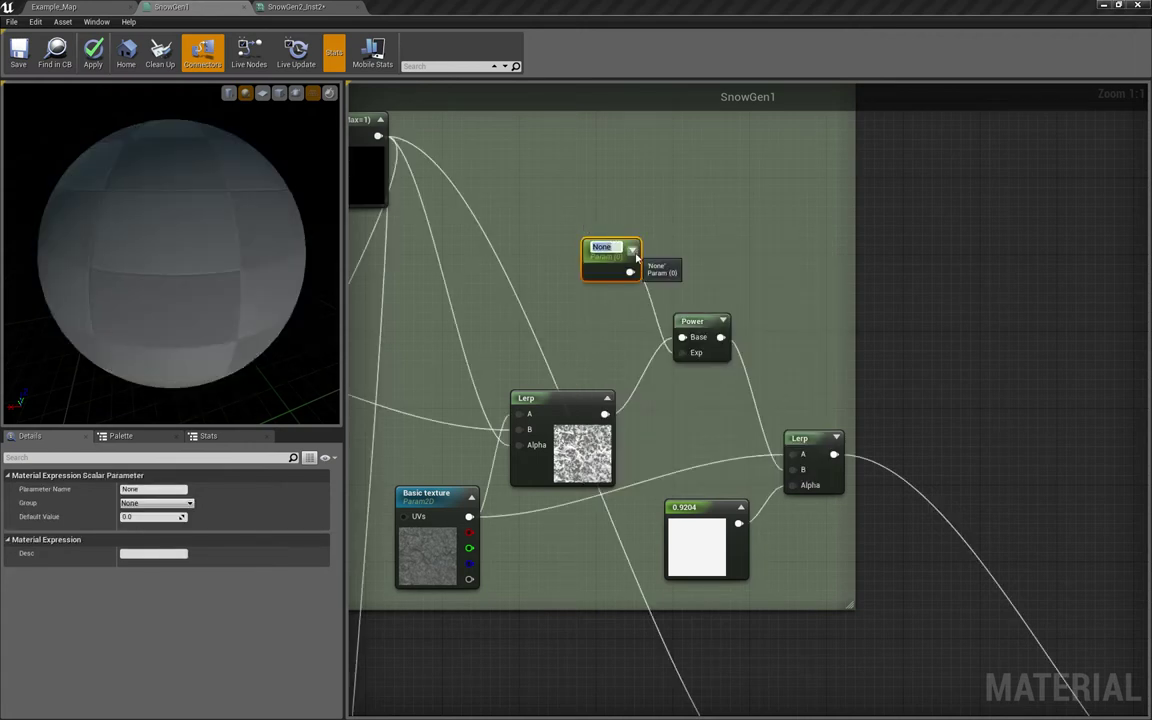
{"action": "type", "text": "Snow fallof"}
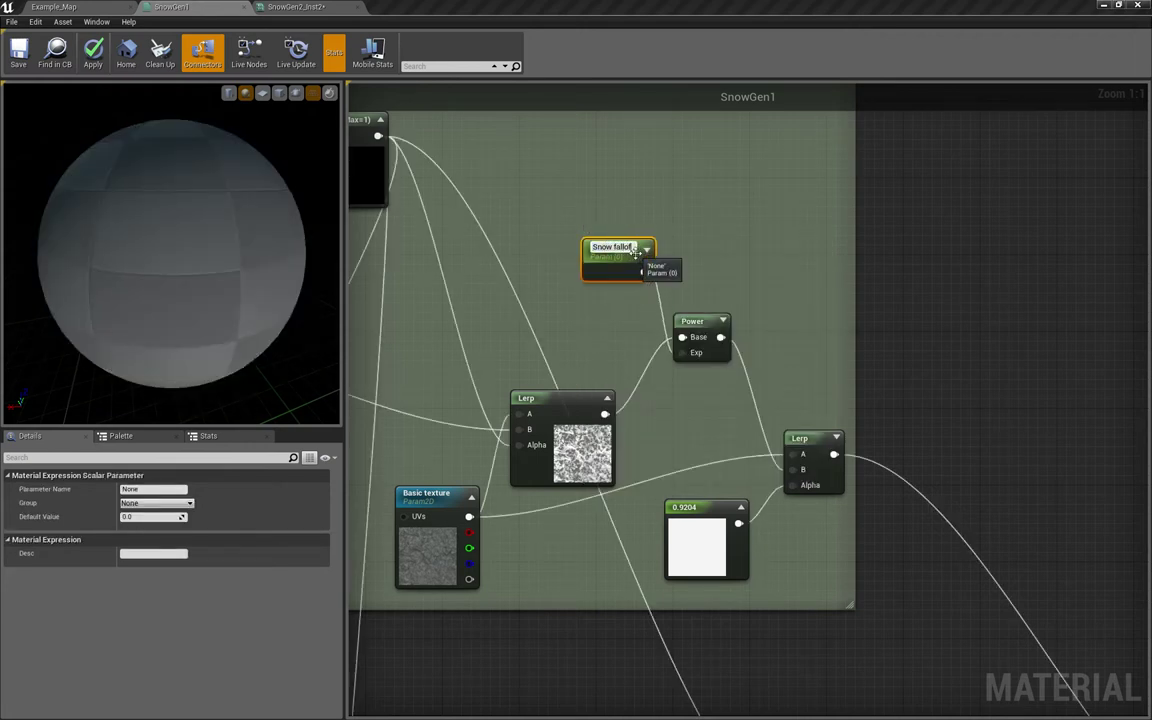
{"action": "type", "text": "f"}
{"action": "key", "text": "Return"}
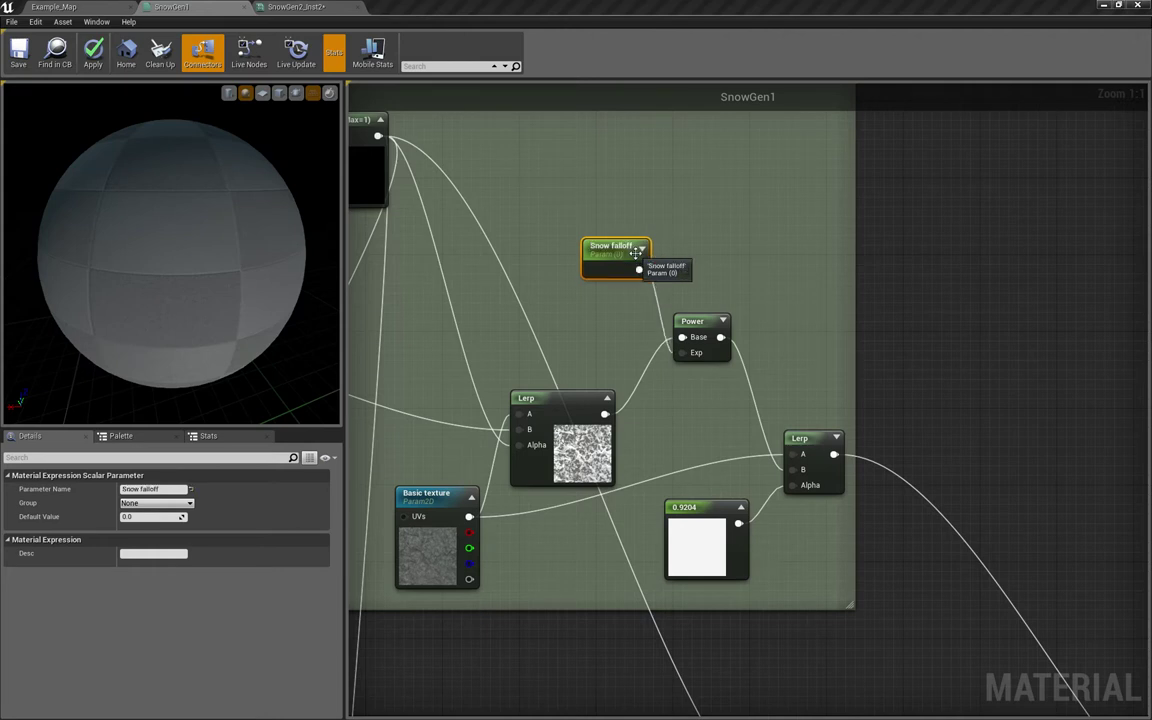
{"action": "left_click", "coordinate": [156, 517]}
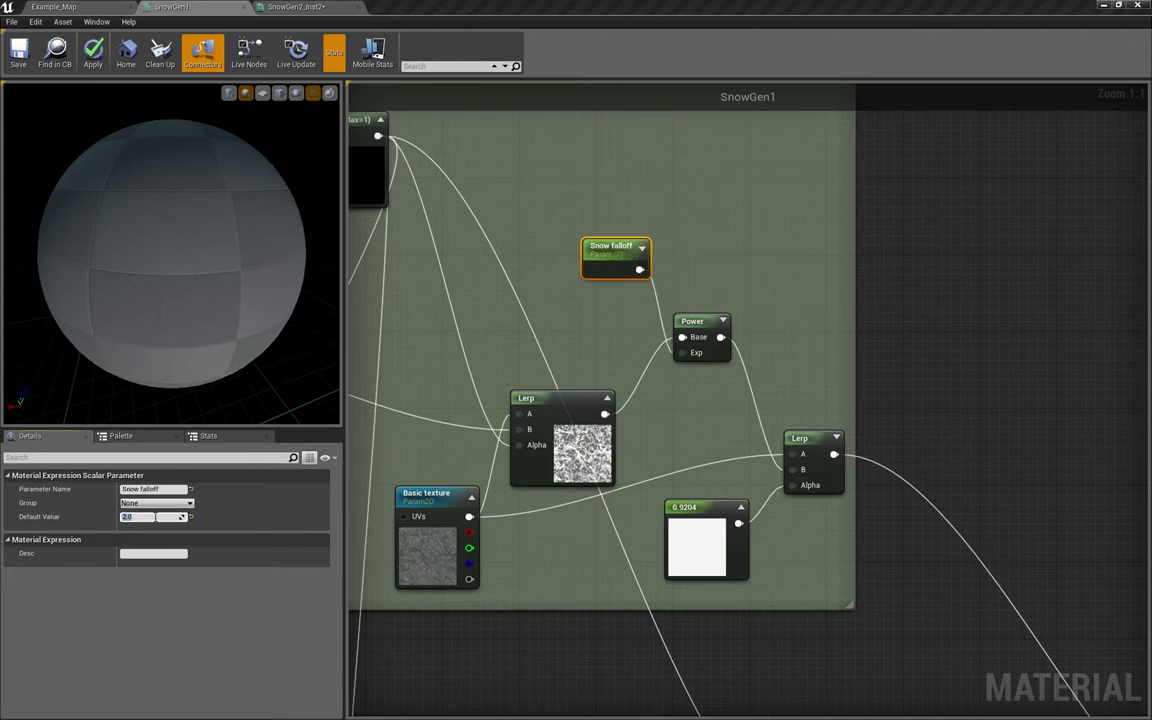
Step: Review the updated material graph and examine the snow coverage on the preview sphere from several angles
{"action": "scroll", "coordinate": [550, 345], "scroll_direction": "down", "scroll_amount": 6}
{"action": "right_click_drag", "start_coordinate": [698, 475], "coordinate": [800, 409]}
{"action": "scroll", "coordinate": [790, 402], "scroll_direction": "up", "scroll_amount": 3}
{"action": "scroll", "coordinate": [785, 402], "scroll_direction": "up", "scroll_amount": 3}
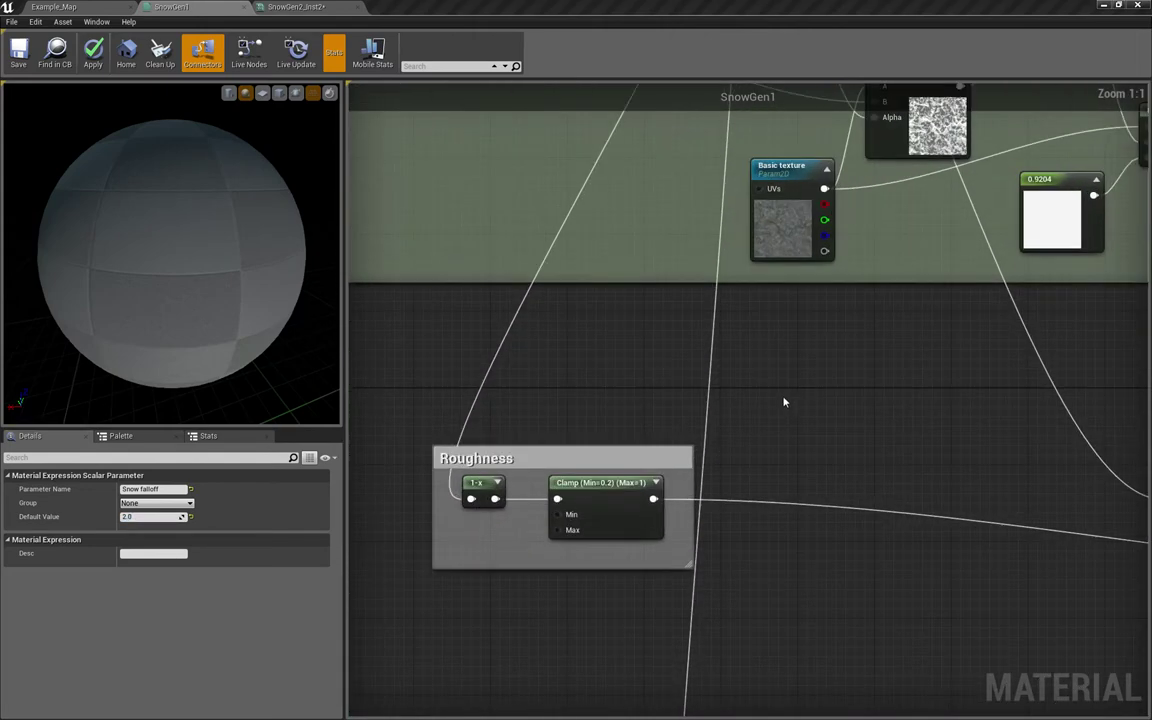
{"action": "scroll", "coordinate": [790, 400], "scroll_direction": "down", "scroll_amount": 5}
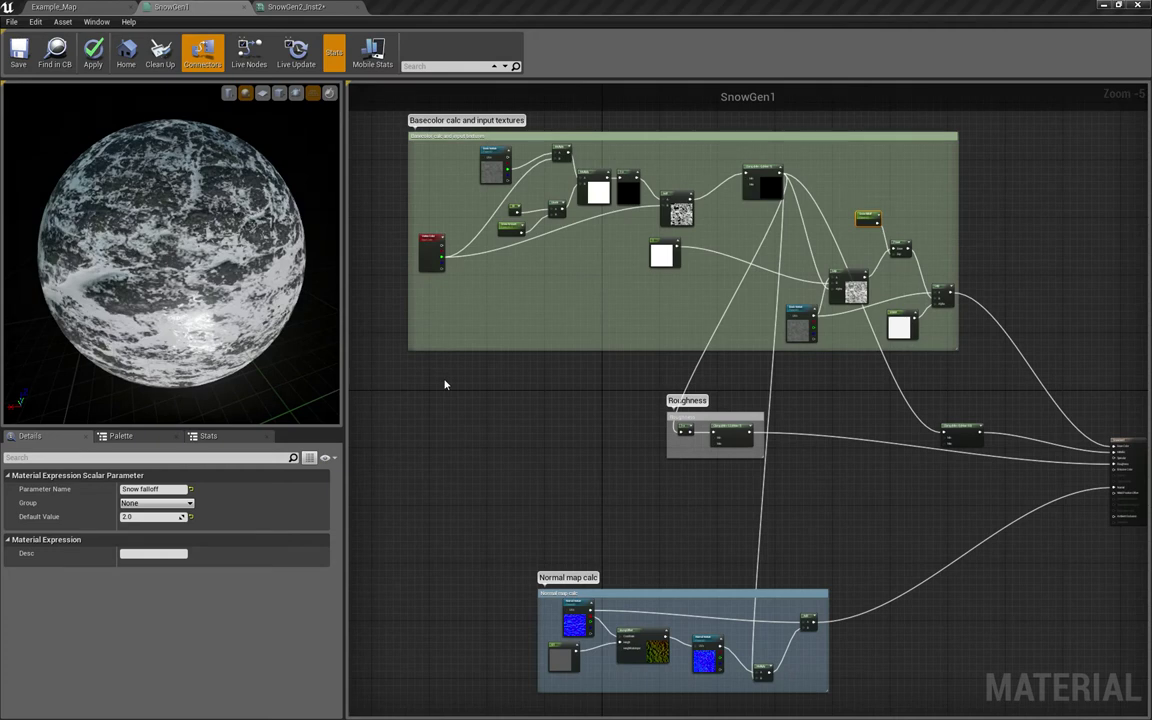
{"action": "mouse_move", "coordinate": [258, 307]}
{"action": "left_mouse_down"}
{"action": "mouse_move", "coordinate": [121, 198]}
{"action": "mouse_move", "coordinate": [206, 257]}
{"action": "mouse_move", "coordinate": [205, 237]}
{"action": "left_mouse_up"}
{"action": "scroll", "coordinate": [778, 245], "scroll_direction": "up", "scroll_amount": 6}
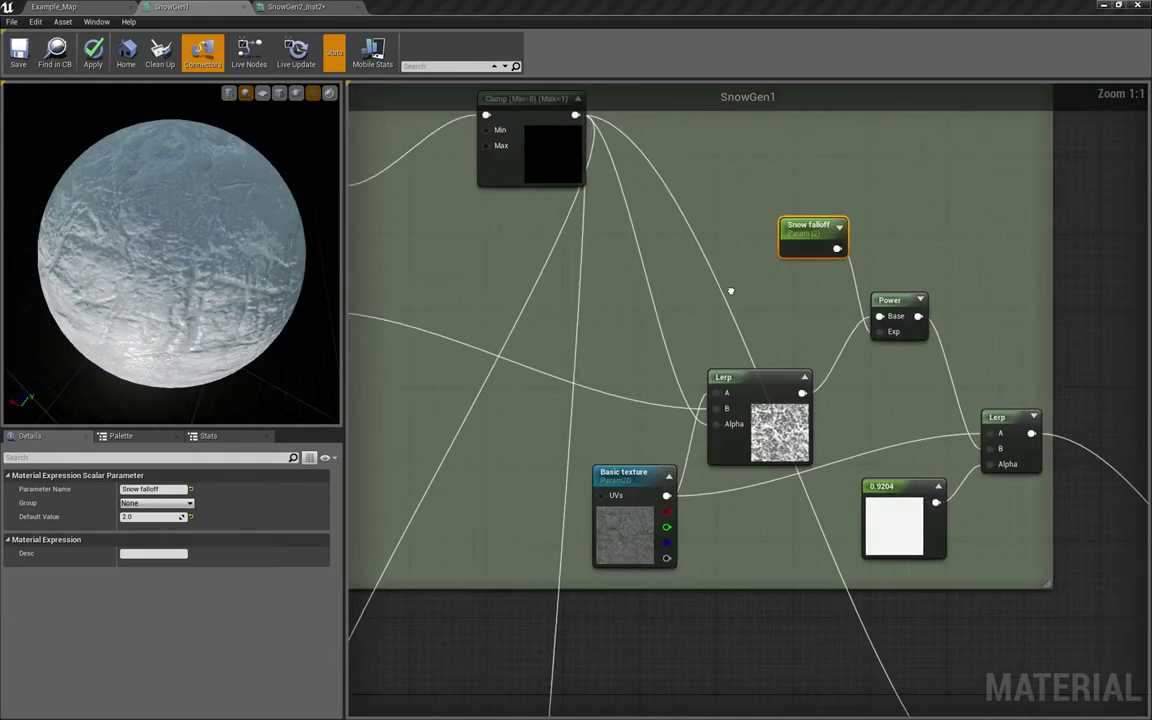
{"action": "left_click_drag", "start_coordinate": [230, 250], "coordinate": [155, 273]}
{"action": "left_click", "coordinate": [262, 92]}
{"action": "left_click", "coordinate": [245, 92]}
{"action": "left_click_drag", "start_coordinate": [181, 272], "coordinate": [181, 200]}
{"action": "scroll", "coordinate": [181, 272], "scroll_direction": "down", "scroll_amount": 3}
{"action": "scroll", "coordinate": [181, 272], "scroll_direction": "up", "scroll_amount": 2}
{"action": "left_click_drag", "start_coordinate": [182, 270], "coordinate": [150, 268]}
{"action": "mouse_move", "coordinate": [184, 211]}
{"action": "left_mouse_down"}
{"action": "mouse_move", "coordinate": [196, 190]}
{"action": "mouse_move", "coordinate": [222, 205]}
{"action": "mouse_move", "coordinate": [170, 200]}
{"action": "left_mouse_up"}
{"action": "left_click_drag", "start_coordinate": [261, 240], "coordinate": [190, 238]}
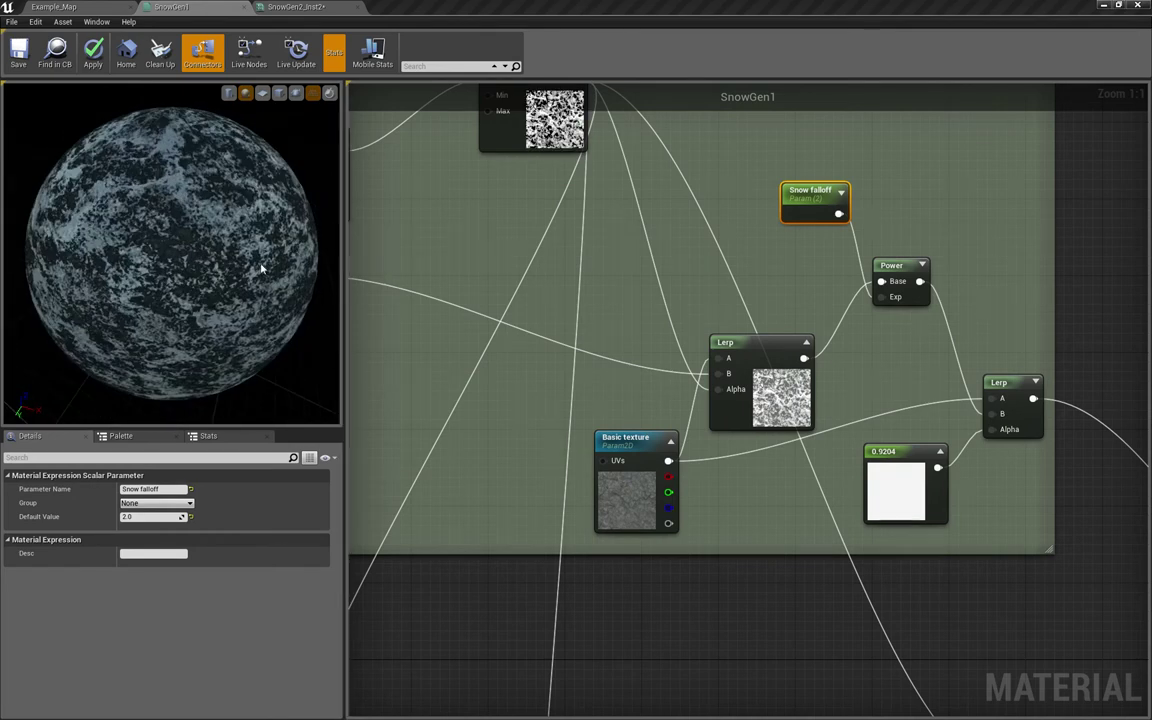
{"action": "right_click_drag", "start_coordinate": [580, 318], "coordinate": [584, 295]}
{"action": "left_click_drag", "start_coordinate": [190, 256], "coordinate": [100, 195]}
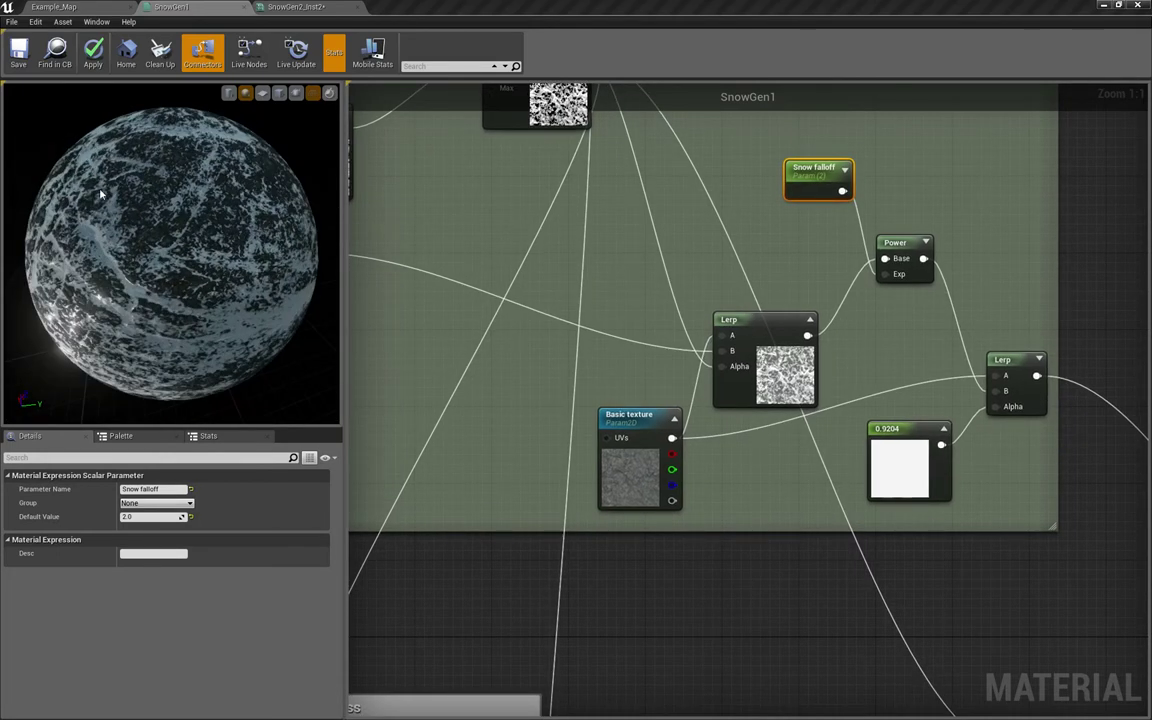
{"action": "left_click_drag", "start_coordinate": [174, 262], "coordinate": [166, 157]}
{"action": "left_click_drag", "start_coordinate": [166, 261], "coordinate": [154, 283]}
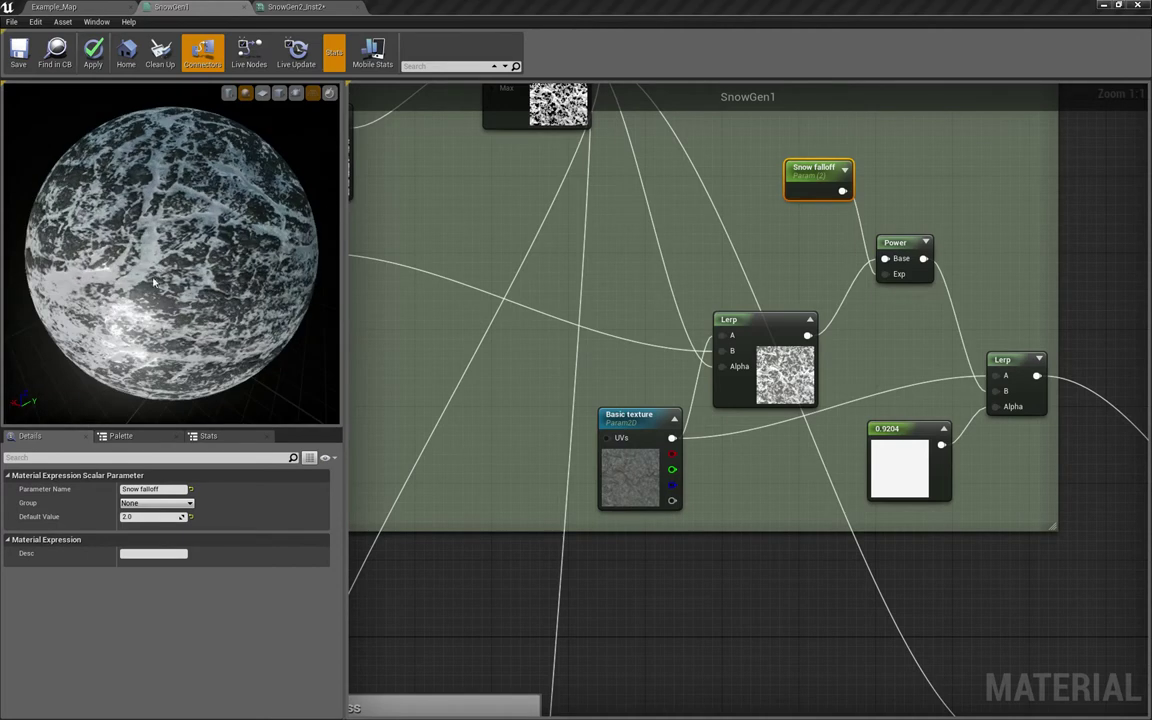
{"action": "left_click_drag", "start_coordinate": [204, 241], "coordinate": [222, 258]}
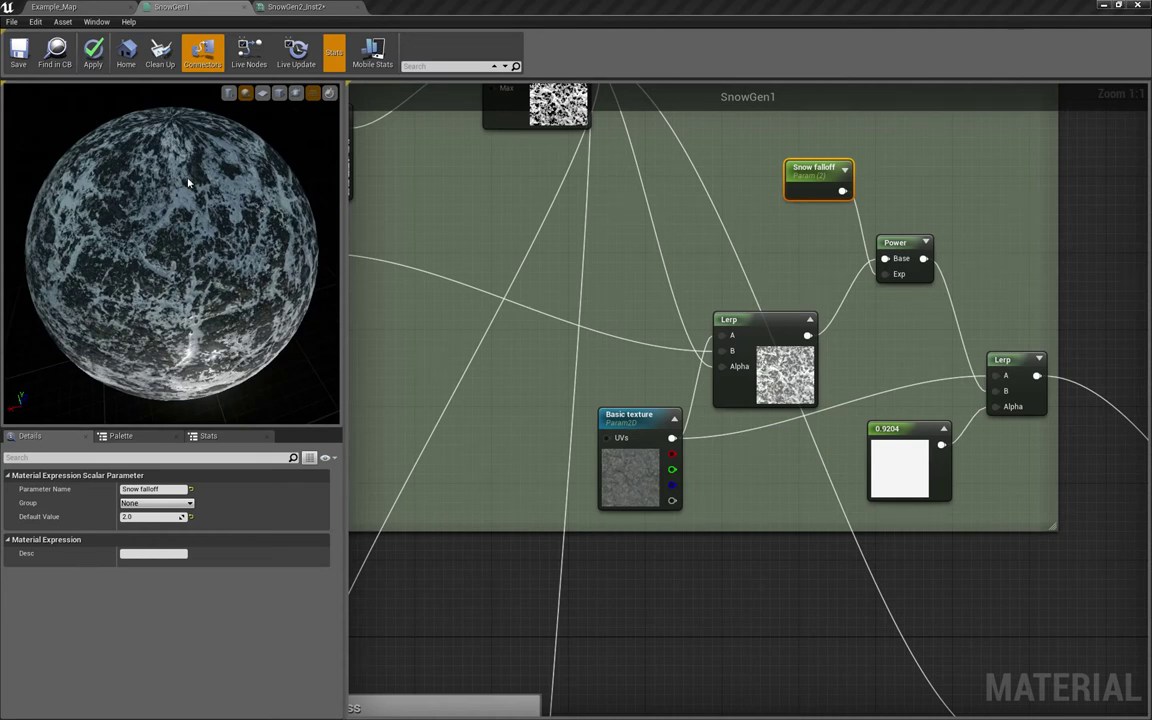
Step: Inspect how the snow falloff blends over the base texture by viewing the preview sphere from farther away and different sides
{"action": "left_click_drag", "start_coordinate": [197, 247], "coordinate": [192, 182]}
{"action": "scroll", "coordinate": [190, 208], "scroll_direction": "down", "scroll_amount": 3}
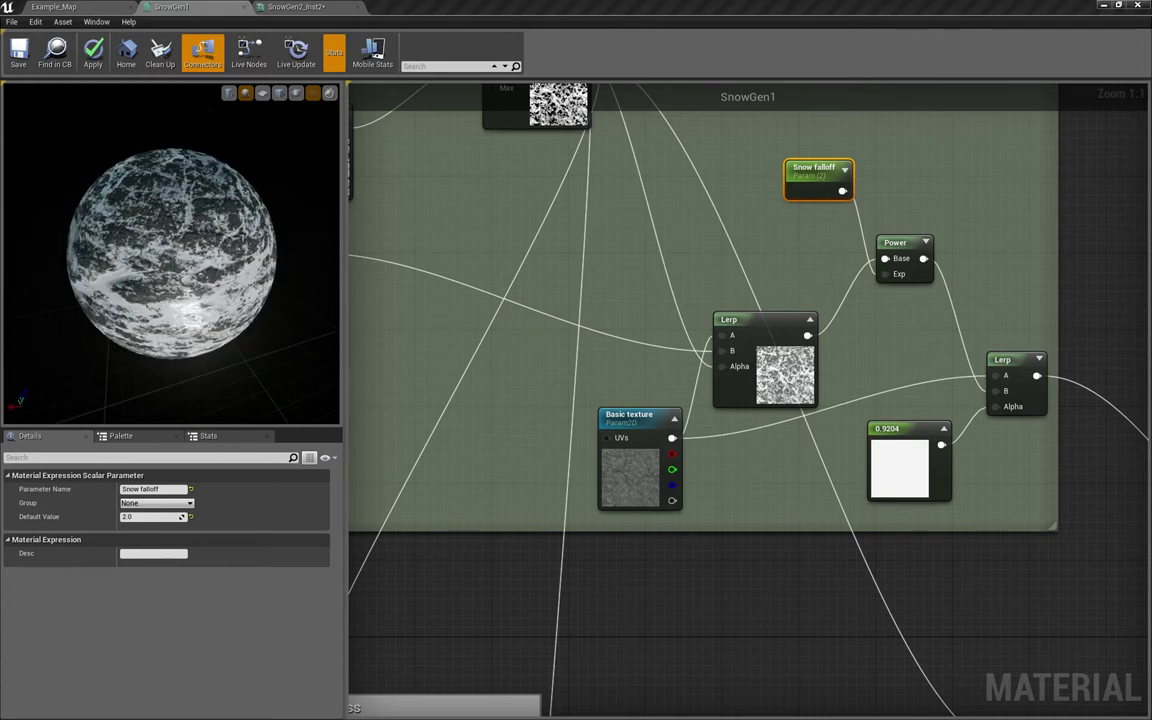
{"action": "left_click_drag", "start_coordinate": [166, 317], "coordinate": [220, 264]}
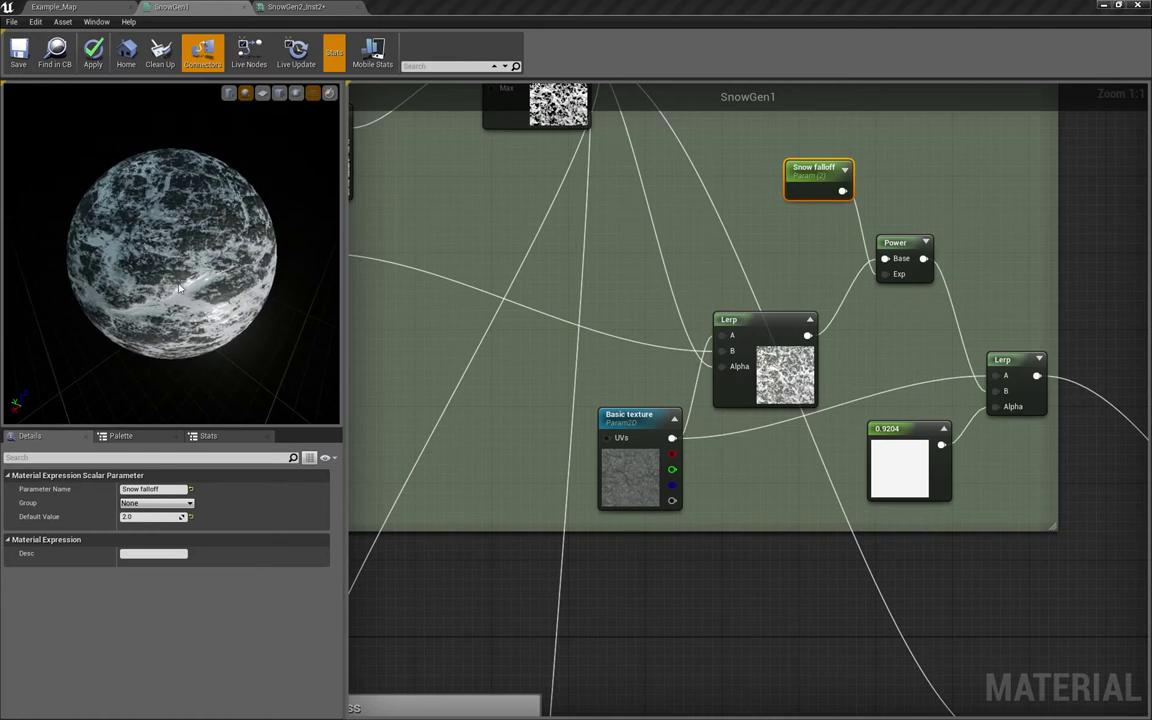
{"action": "left_click_drag", "start_coordinate": [130, 308], "coordinate": [207, 275]}
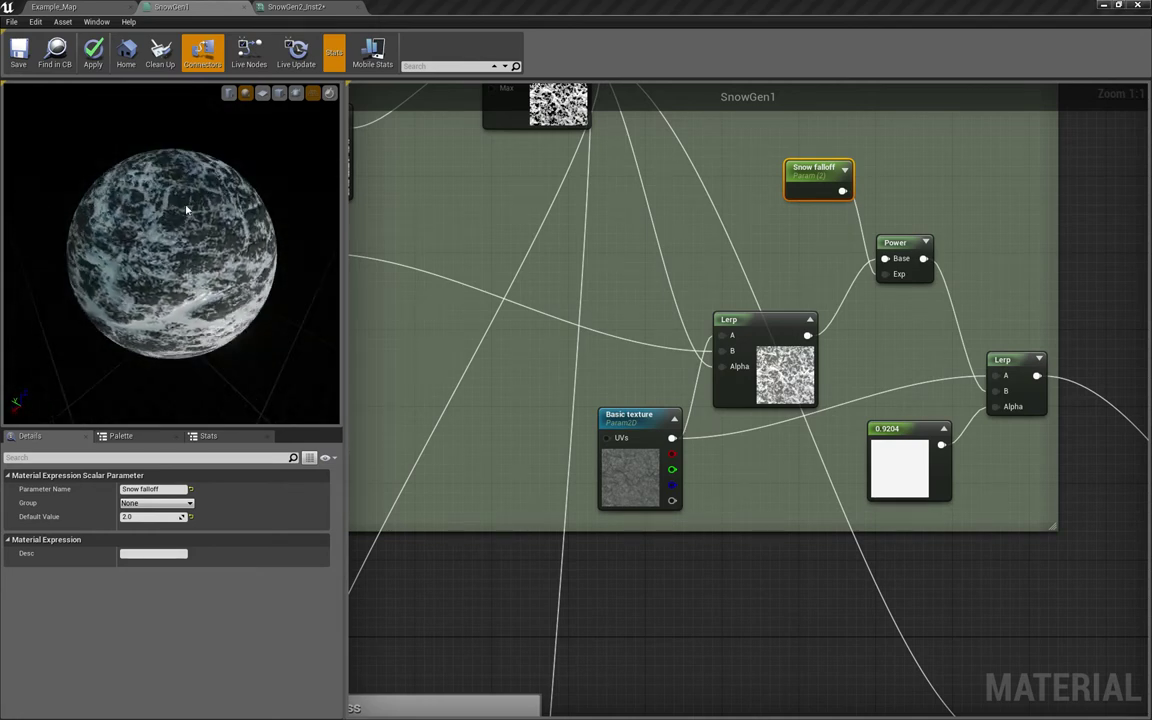
{"action": "left_click_drag", "start_coordinate": [186, 208], "coordinate": [190, 240]}
{"action": "mouse_move", "coordinate": [186, 208]}
{"action": "right_mouse_down"}
{"action": "mouse_move", "coordinate": [186, 150]}
{"action": "mouse_move", "coordinate": [186, 222]}
{"action": "right_mouse_up"}
{"action": "left_click_drag", "start_coordinate": [186, 208], "coordinate": [183, 166]}
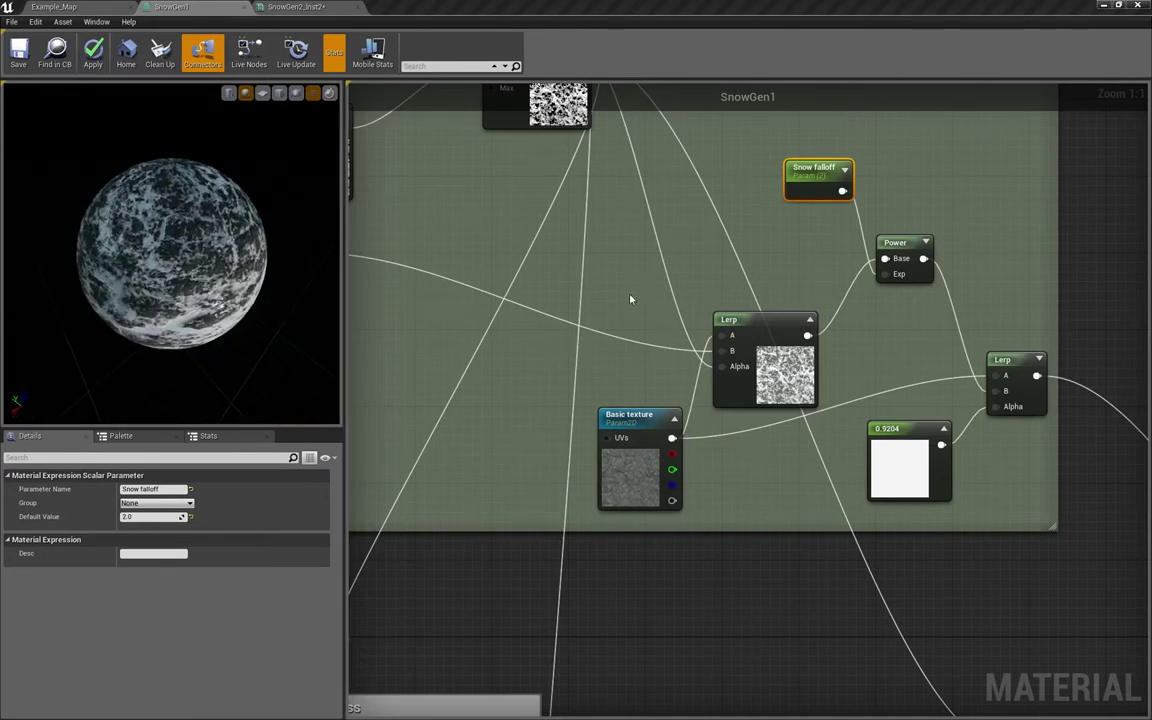
{"action": "left_click_drag", "start_coordinate": [116, 179], "coordinate": [160, 181]}
{"action": "left_click_drag", "start_coordinate": [167, 316], "coordinate": [256, 281]}
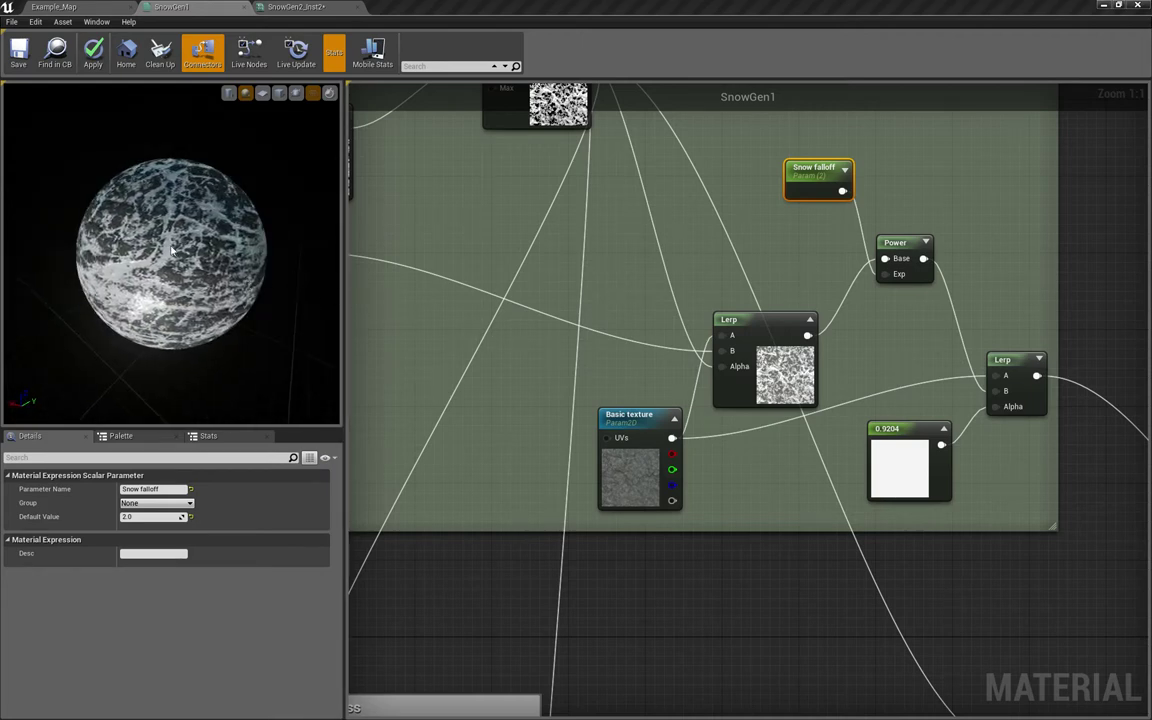
Step: Look over the material graph around the Roughness comment and the empty space beside it
{"action": "right_click_drag", "start_coordinate": [465, 352], "coordinate": [786, 293]}
{"action": "scroll", "coordinate": [522, 350], "scroll_direction": "down", "scroll_amount": 2}
{"action": "right_click_drag", "start_coordinate": [636, 332], "coordinate": [741, 208]}
{"action": "scroll", "coordinate": [570, 374], "scroll_direction": "up", "scroll_amount": 2}
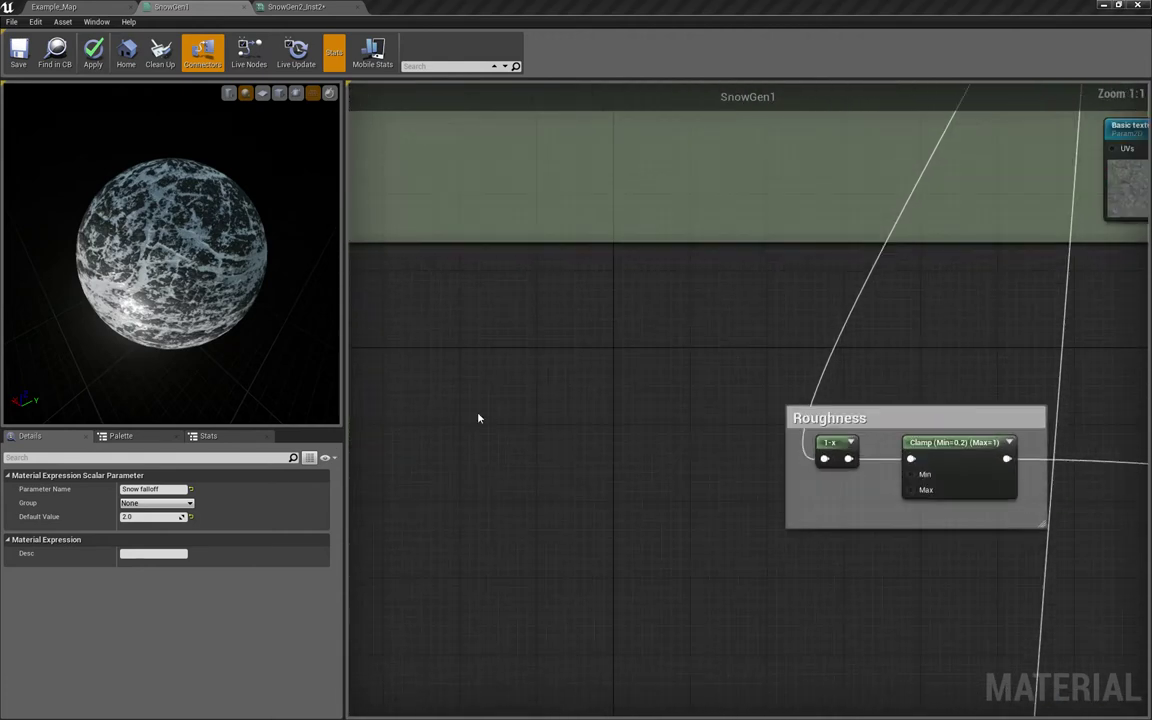